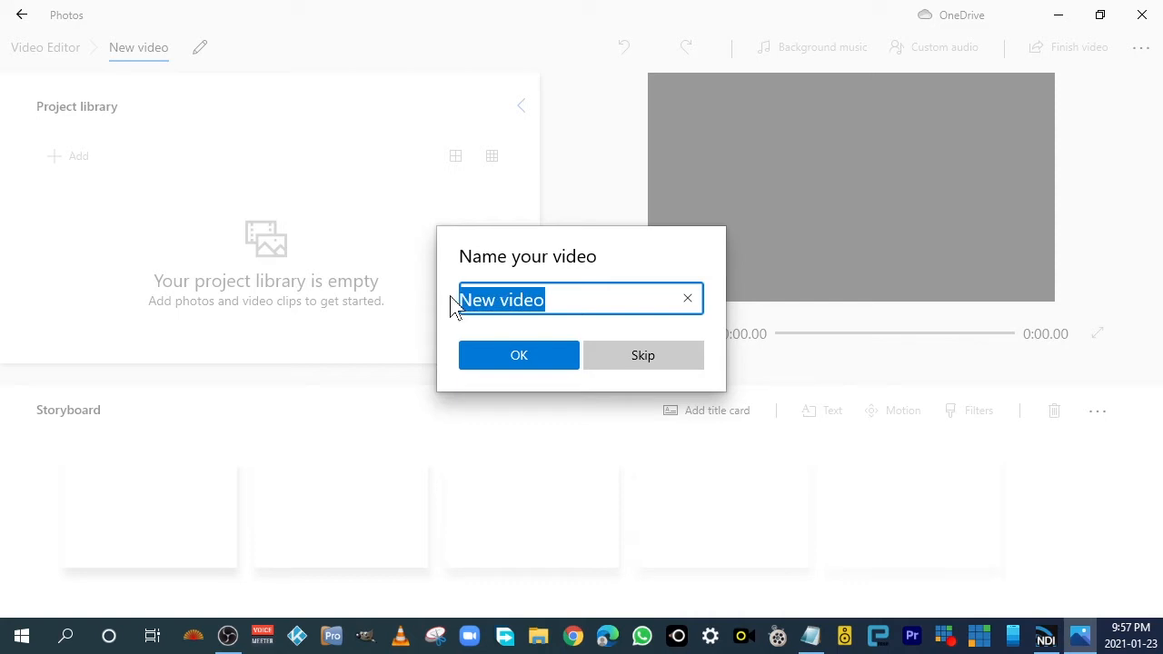
Name the new video project "Working Girl 1"
{"action": "type", "text": "W"}
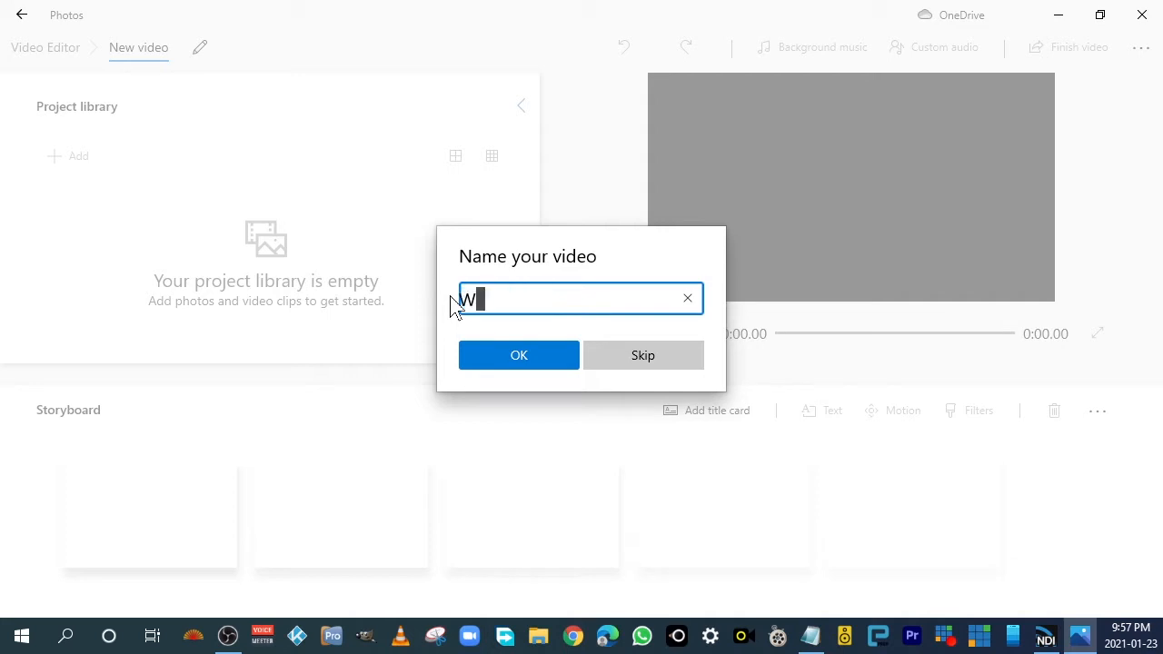
{"action": "type", "text": "orking Girl 1"}
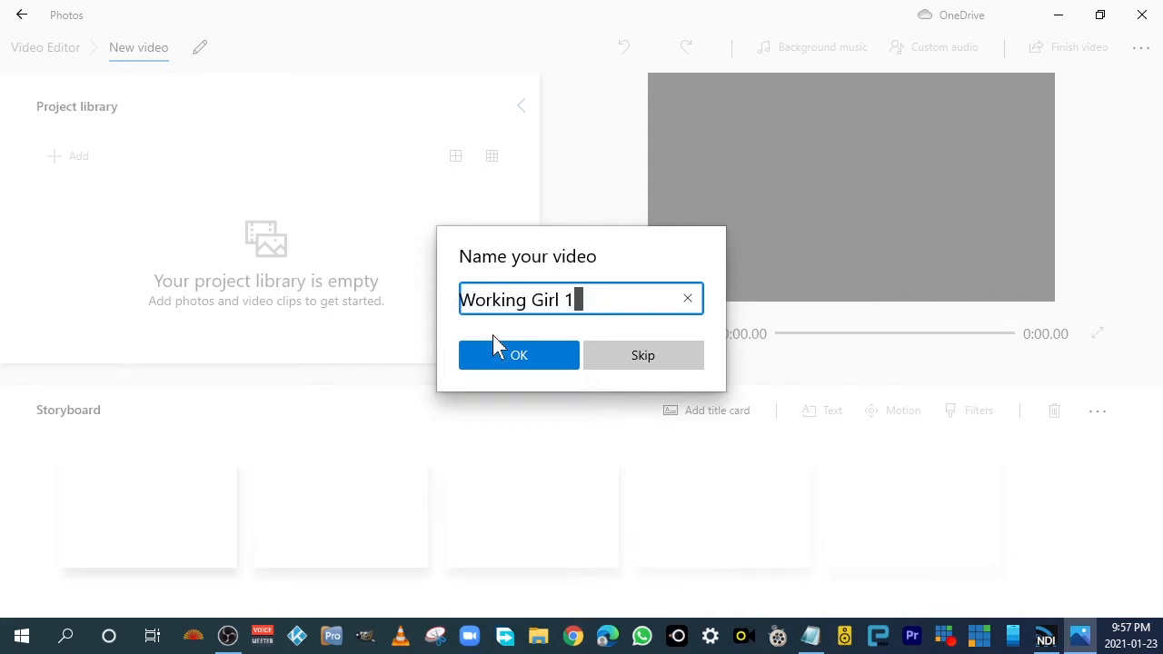
{"action": "left_click", "coordinate": [532, 357]}
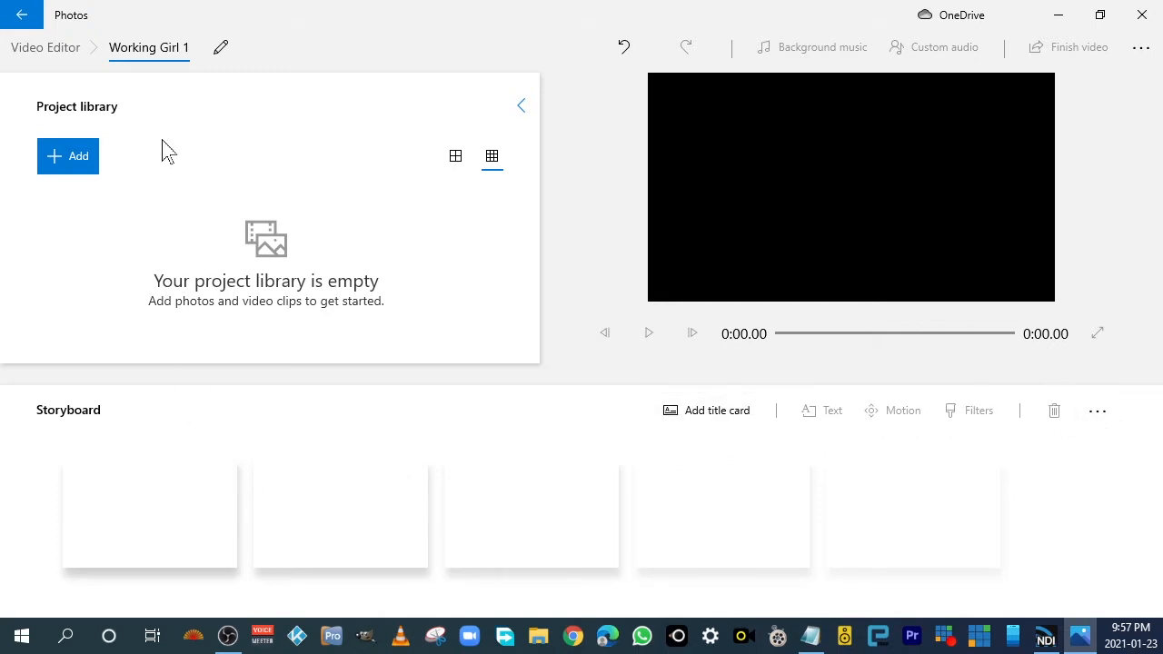
Start adding media from this PC and browse to the CLIPS folder inside WINDOWS MOVIE-MAKER
{"action": "left_click", "coordinate": [73, 169]}
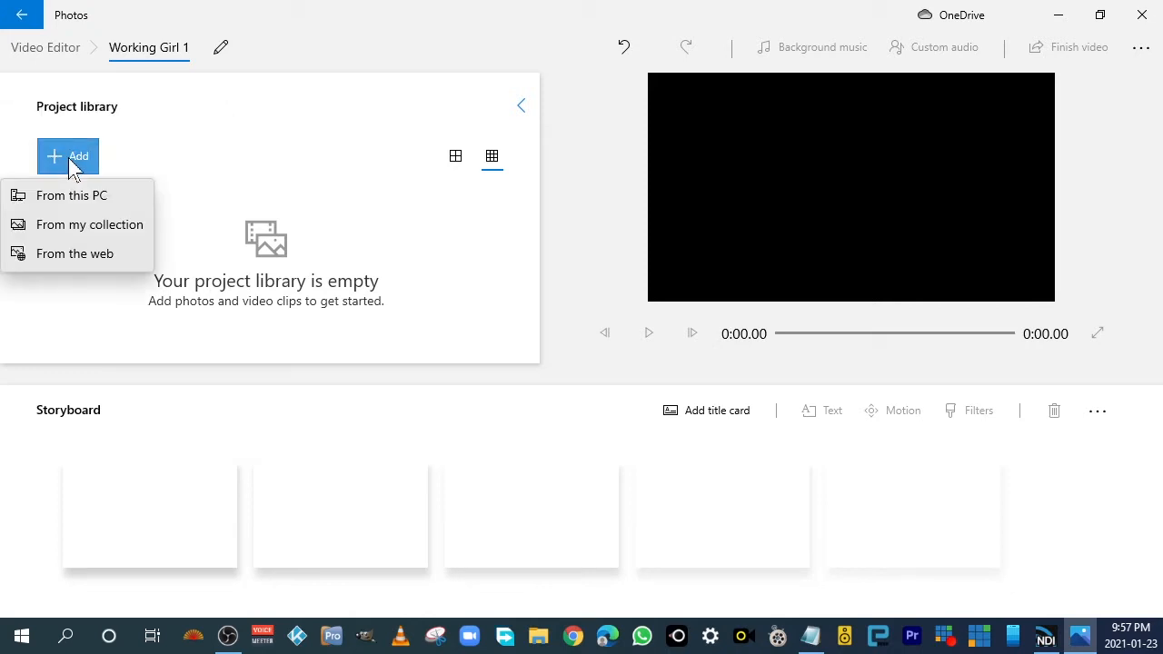
{"action": "left_click", "coordinate": [66, 206]}
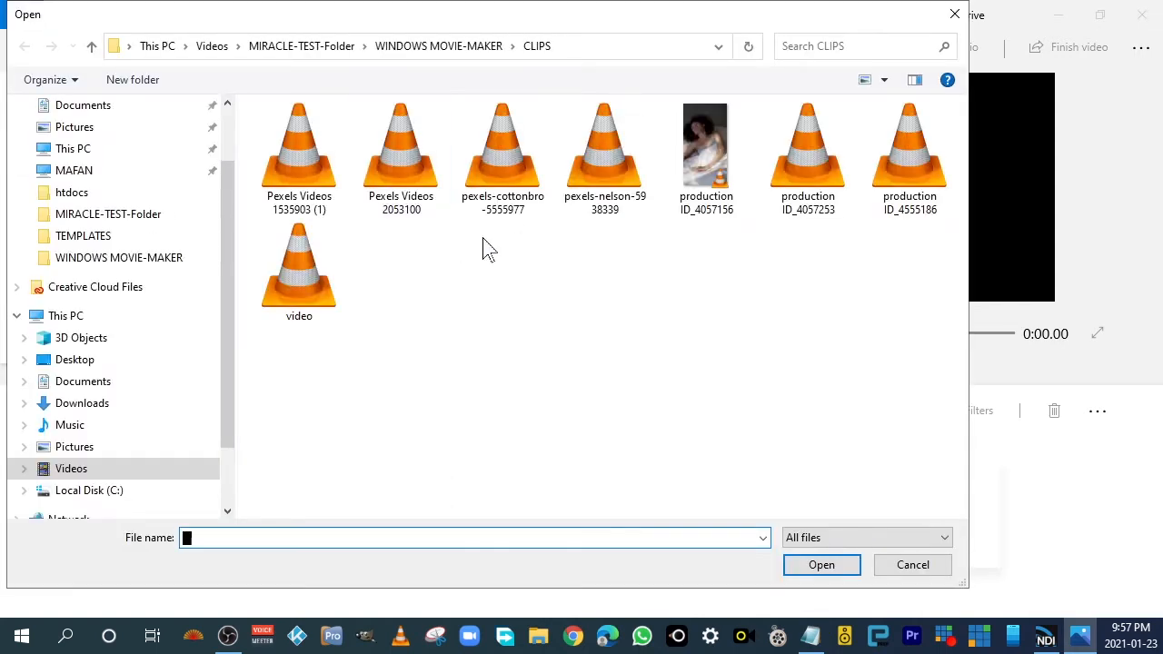
{"action": "left_click", "coordinate": [102, 258]}
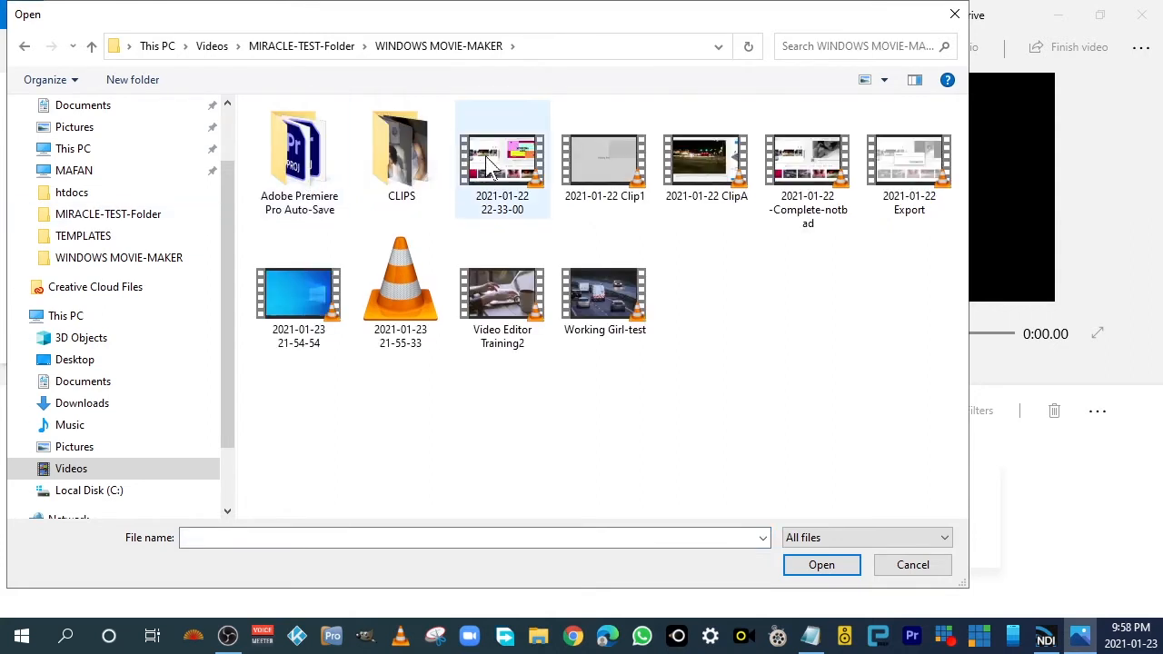
{"action": "double_click", "coordinate": [397, 149]}
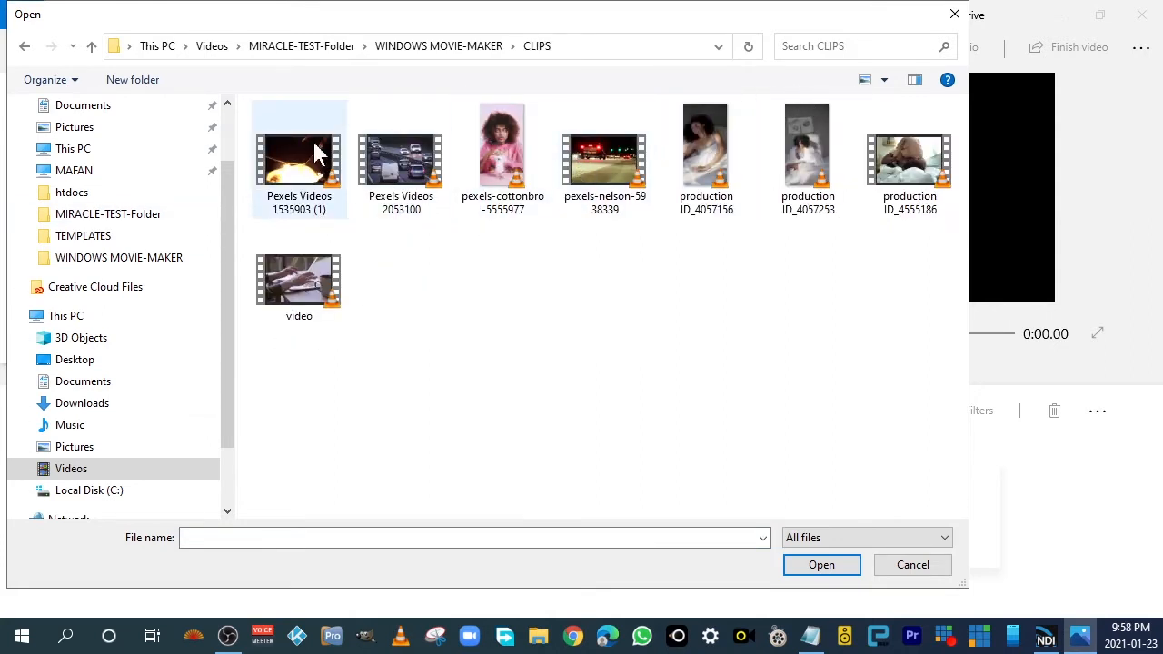
{"action": "left_click", "coordinate": [393, 158]}
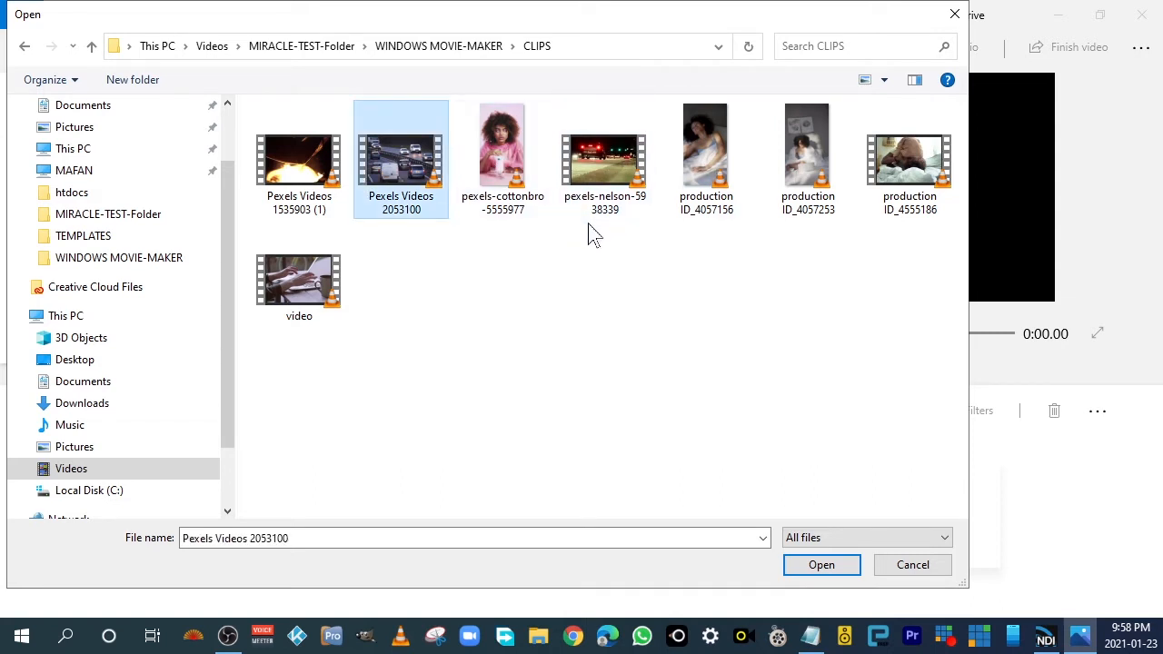
{"action": "left_click", "coordinate": [317, 293], "text": "shift"}
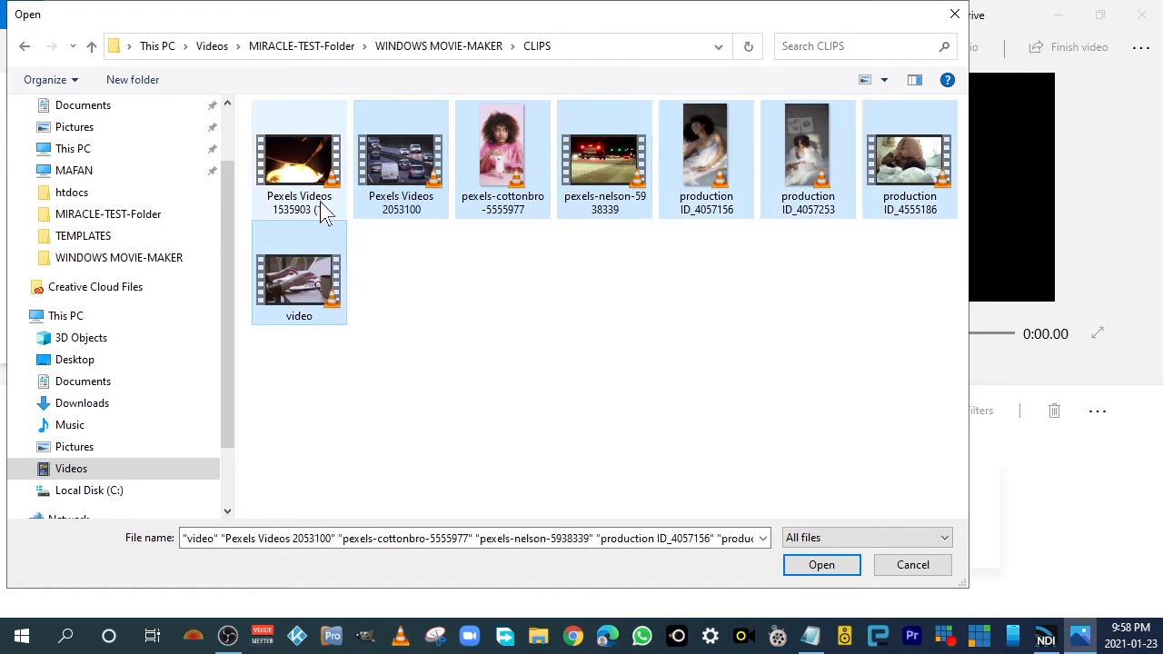
{"action": "left_click", "coordinate": [565, 284]}
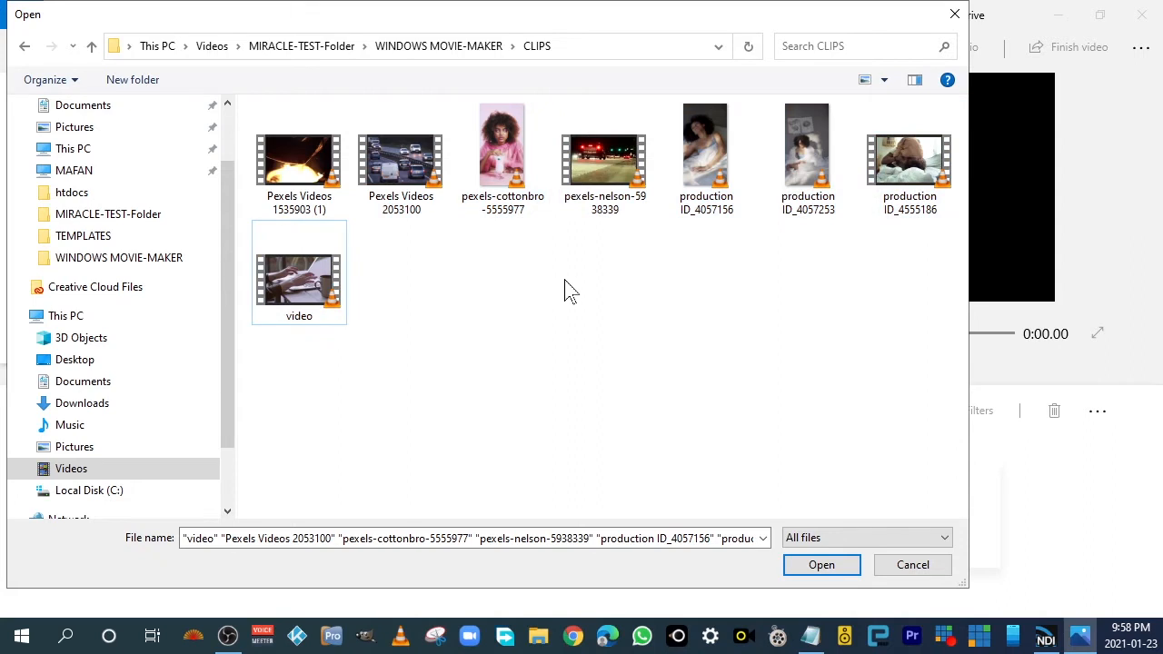
{"action": "left_click", "coordinate": [396, 172]}
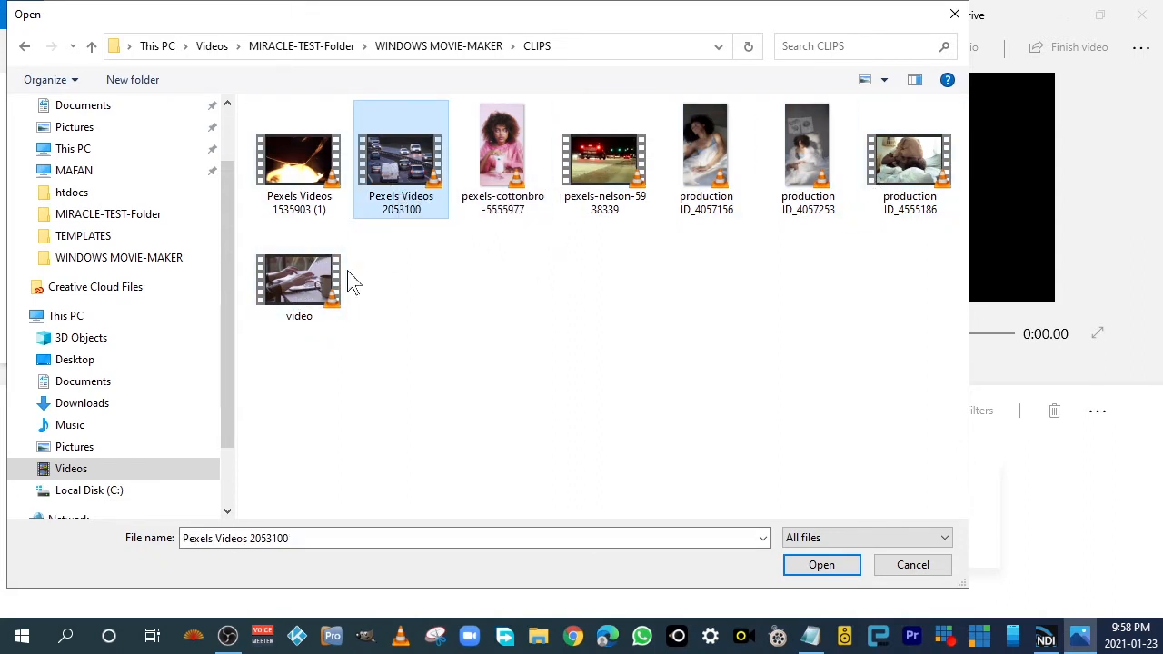
{"action": "left_click", "coordinate": [293, 300], "text": "shift"}
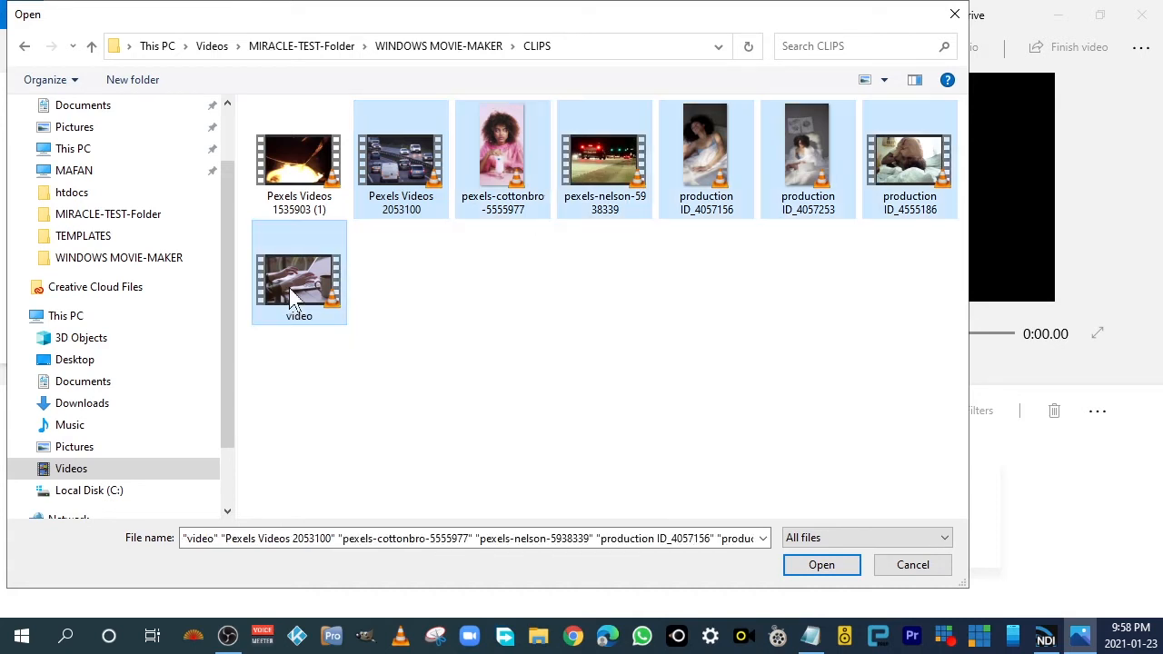
{"action": "left_click", "coordinate": [482, 284]}
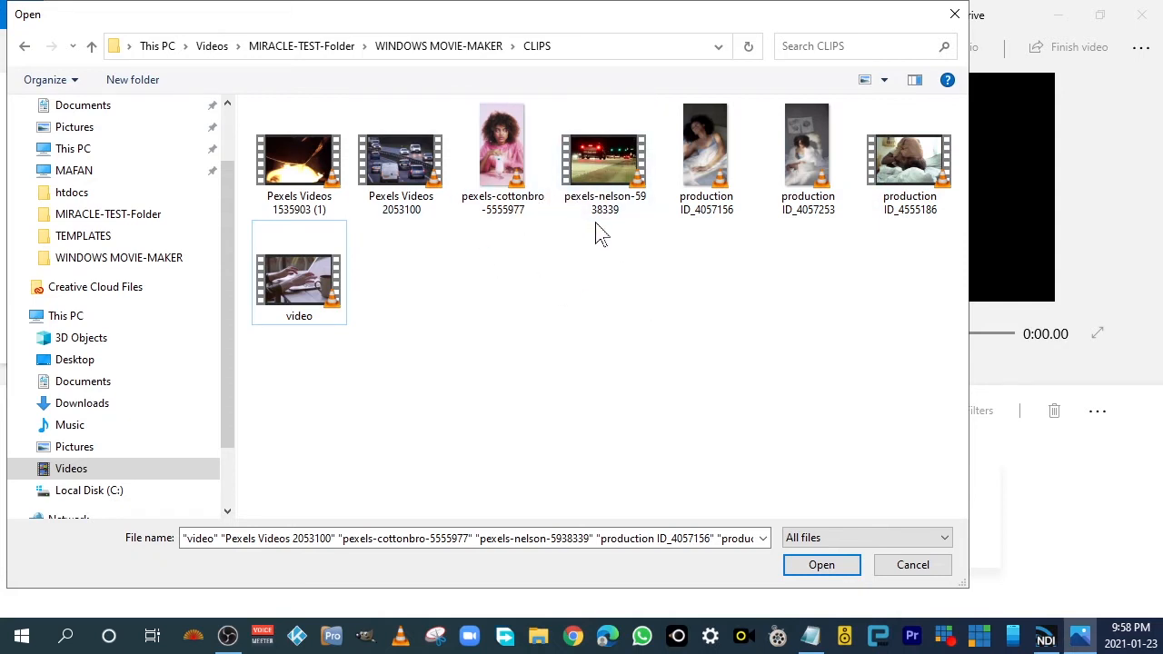
Import the clips Pexels Videos 2053100, pexels-cottonbro-5555977, video, pexels-nelson-5938339 and production ID_4057253 into the project library
{"action": "left_click", "coordinate": [402, 163]}
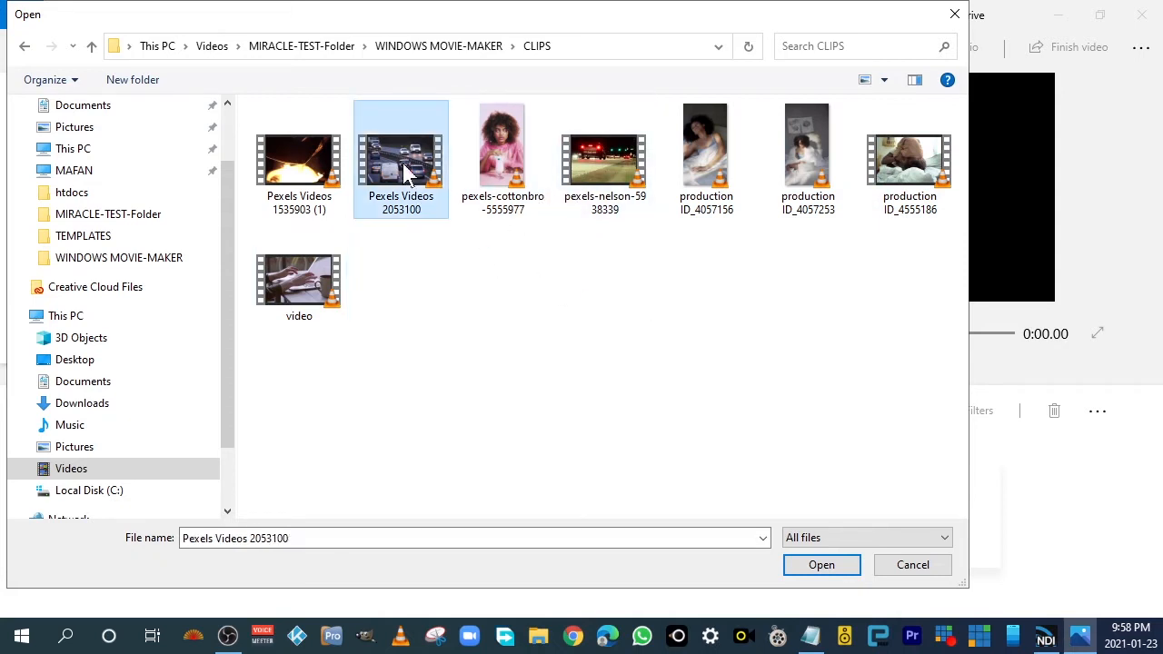
{"action": "left_click", "coordinate": [497, 166], "text": "ctrl"}
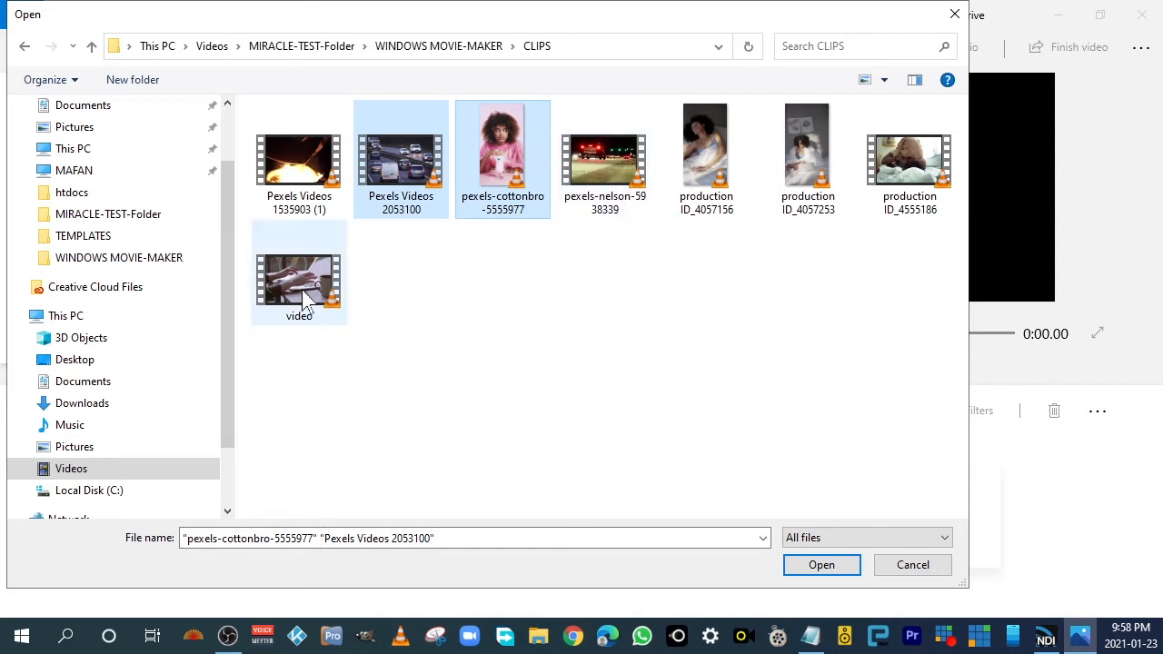
{"action": "left_click", "coordinate": [307, 302], "text": "ctrl"}
{"action": "left_click", "coordinate": [629, 187], "text": "ctrl"}
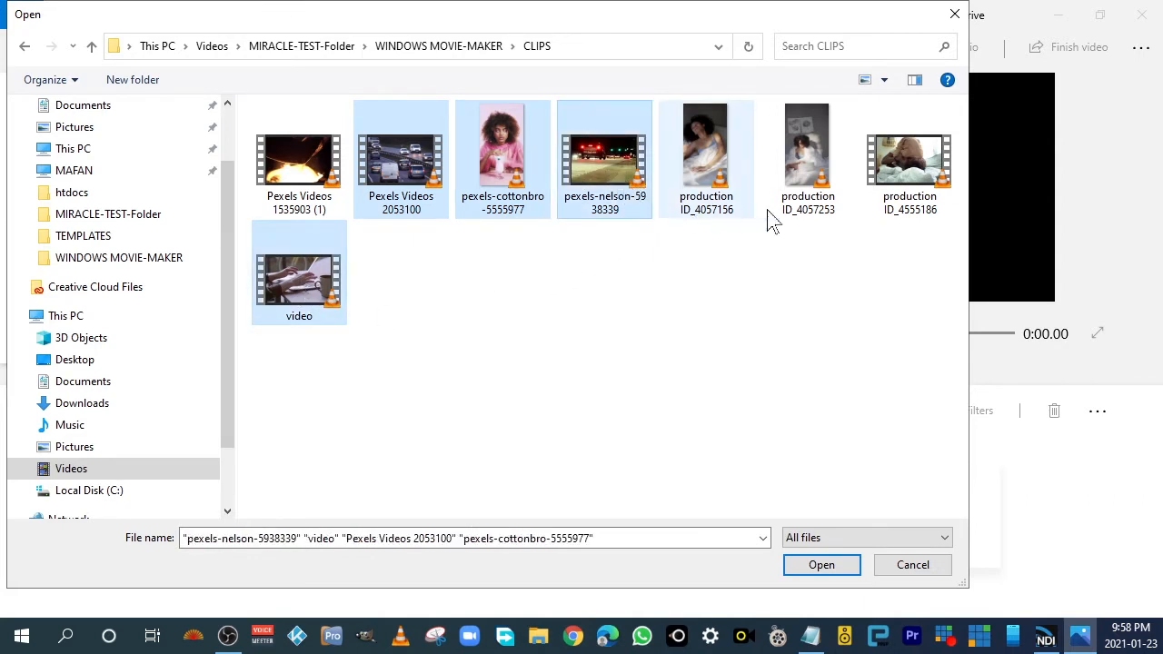
{"action": "left_click", "coordinate": [807, 179], "text": "ctrl"}
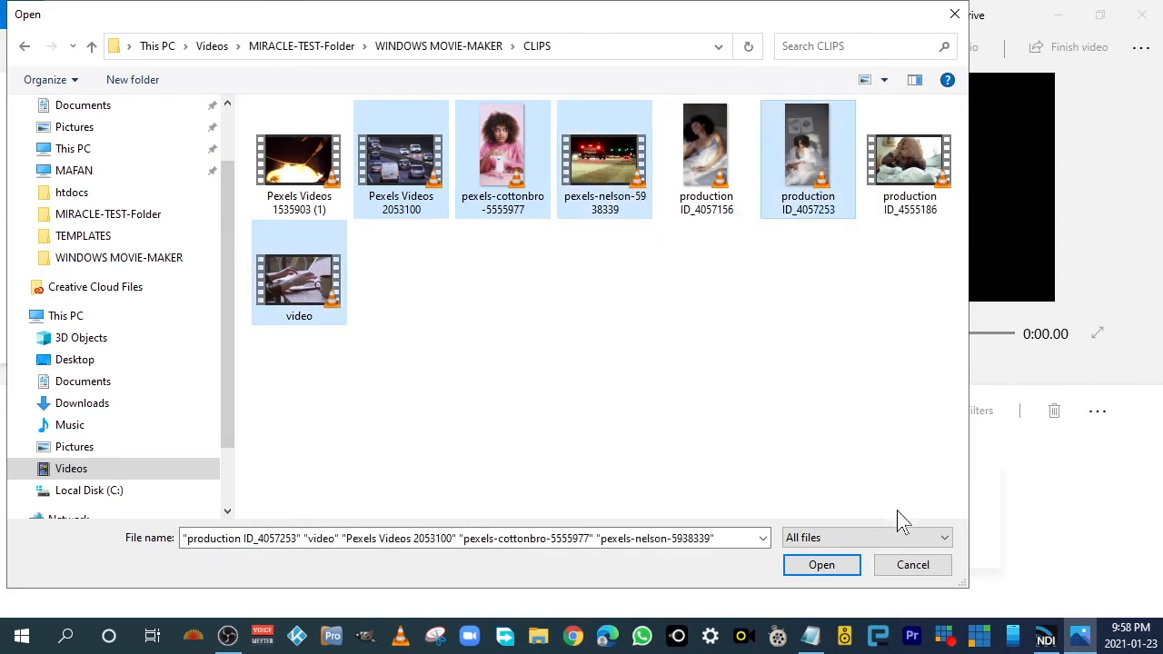
{"action": "left_click", "coordinate": [824, 571]}
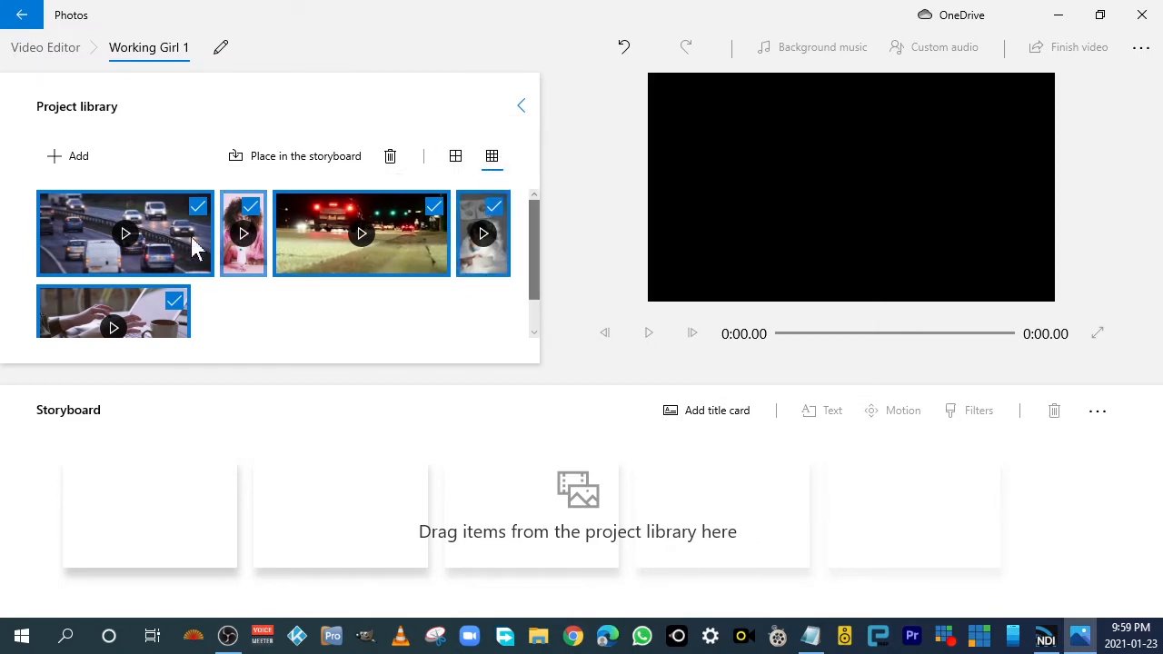
Preview the project library with larger thumbnails and return it to the small thumbnail view
{"action": "left_click", "coordinate": [457, 161]}
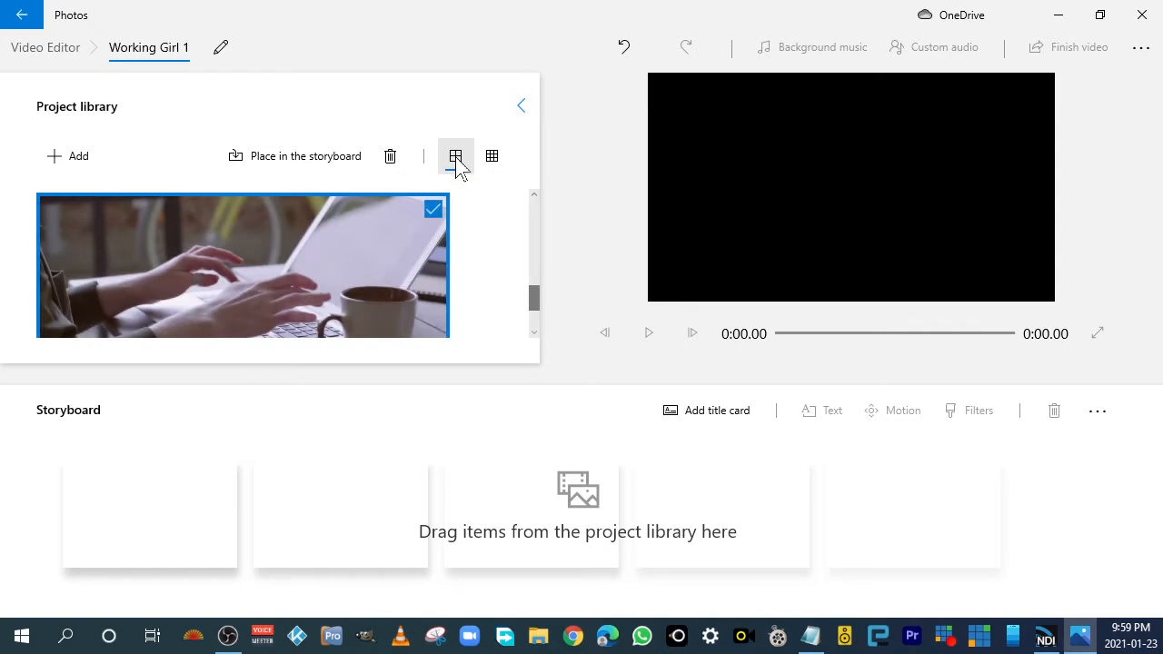
{"action": "left_click", "coordinate": [493, 159]}
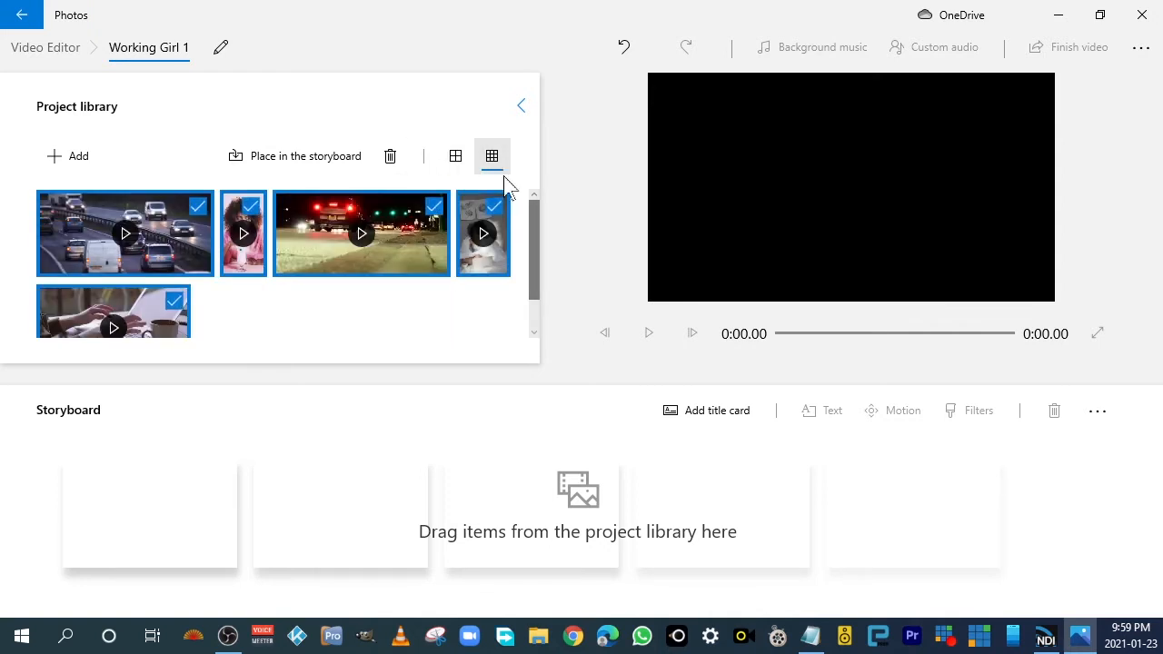
{"action": "scroll", "coordinate": [533, 241], "scroll_direction": "down", "scroll_amount": 2}
{"action": "scroll", "coordinate": [538, 278], "scroll_direction": "up", "scroll_amount": 2}
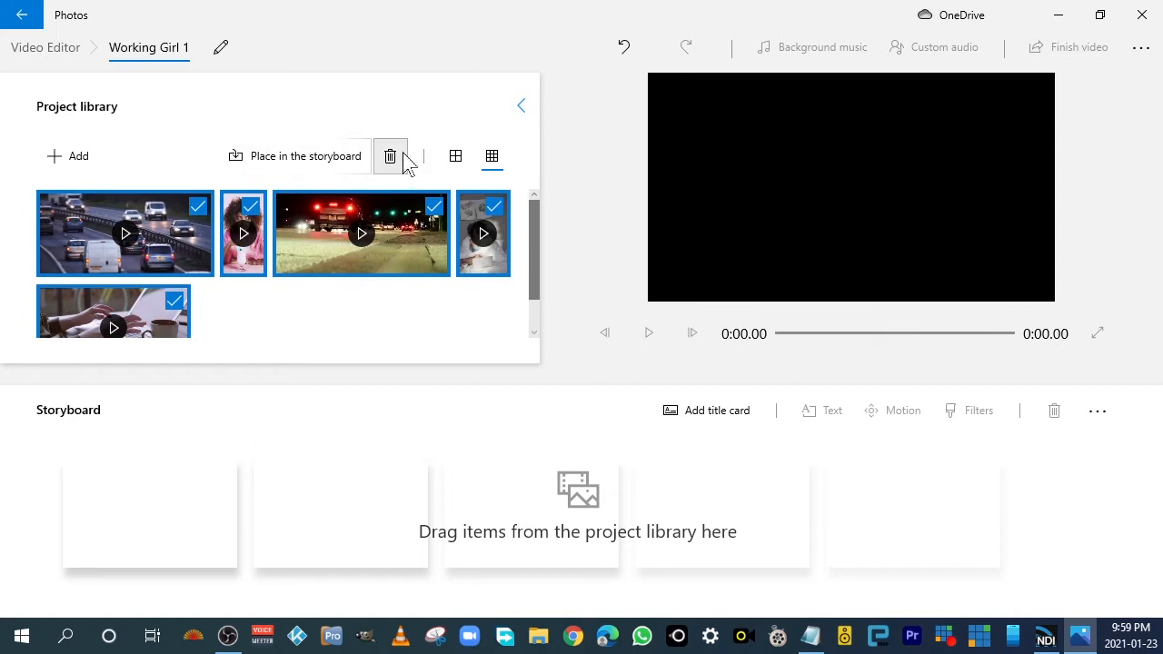
Deselect all the project library clips, trying out selecting and deselecting only the production ID_4057253 clip
{"action": "left_click", "coordinate": [198, 209]}
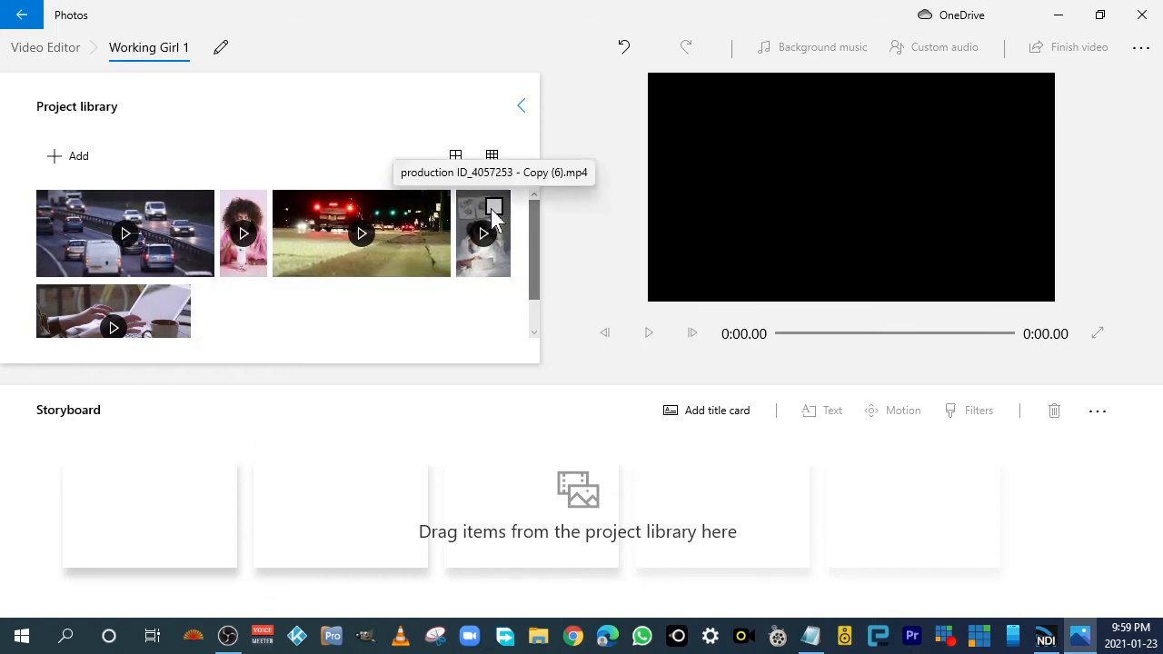
{"action": "left_click", "coordinate": [494, 207]}
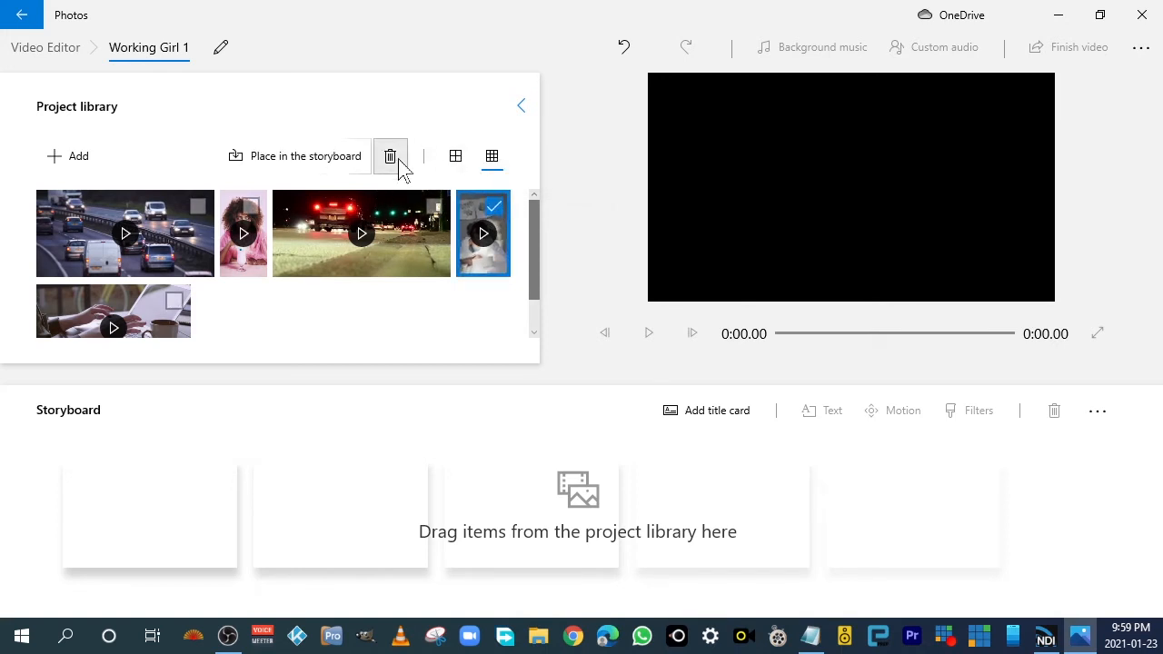
{"action": "left_click", "coordinate": [504, 221]}
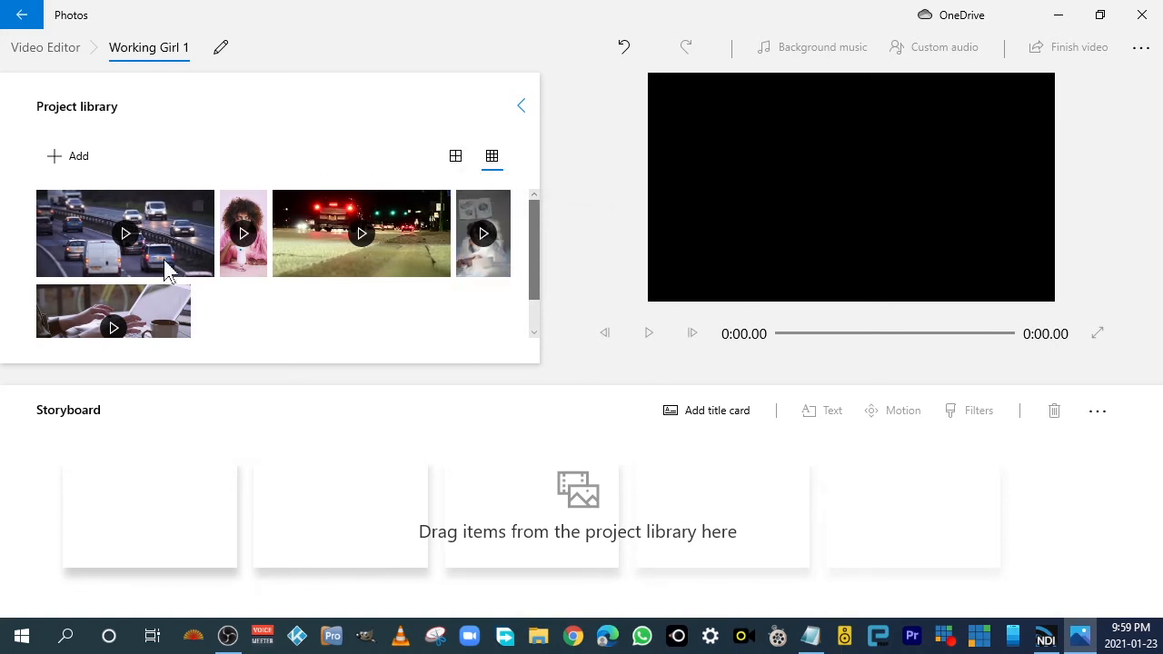
Select all five clips in the project library and place them together in the storyboard
{"action": "left_click", "coordinate": [197, 208]}
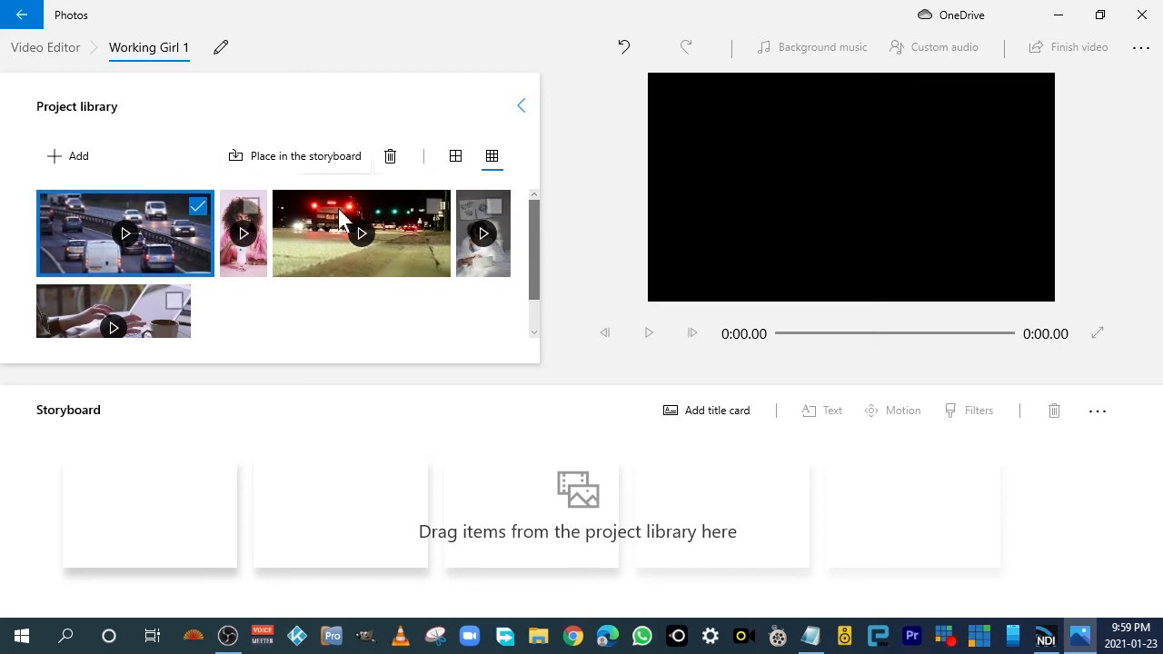
{"action": "left_click", "coordinate": [251, 209]}
{"action": "left_click", "coordinate": [435, 207]}
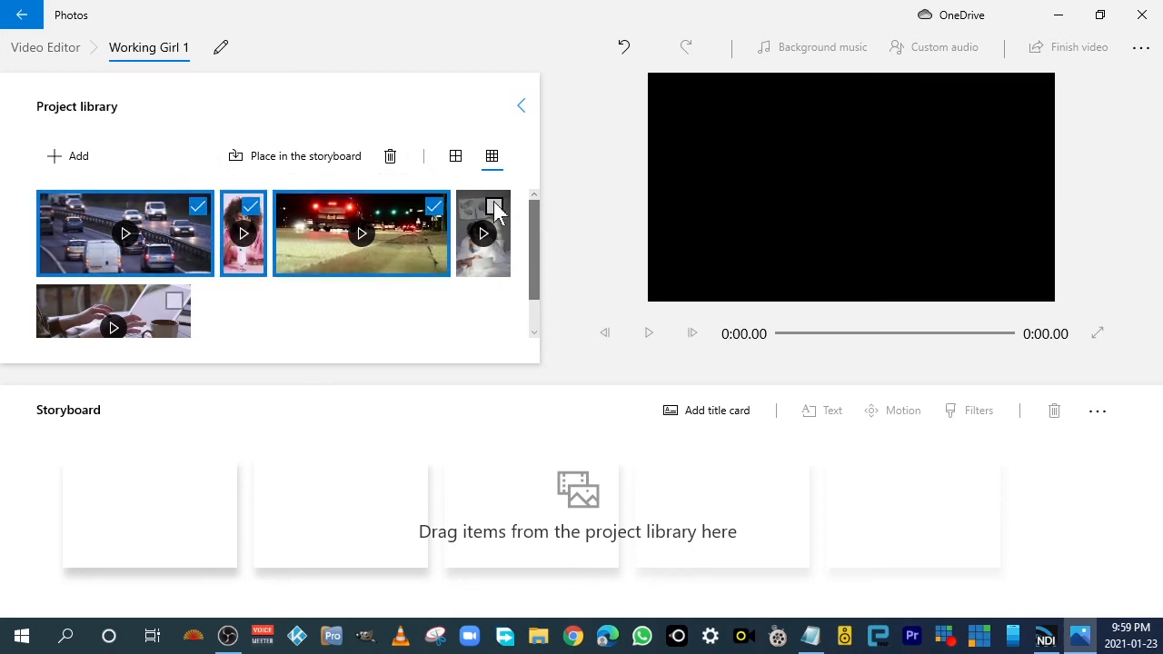
{"action": "left_click", "coordinate": [494, 207]}
{"action": "left_click", "coordinate": [173, 300]}
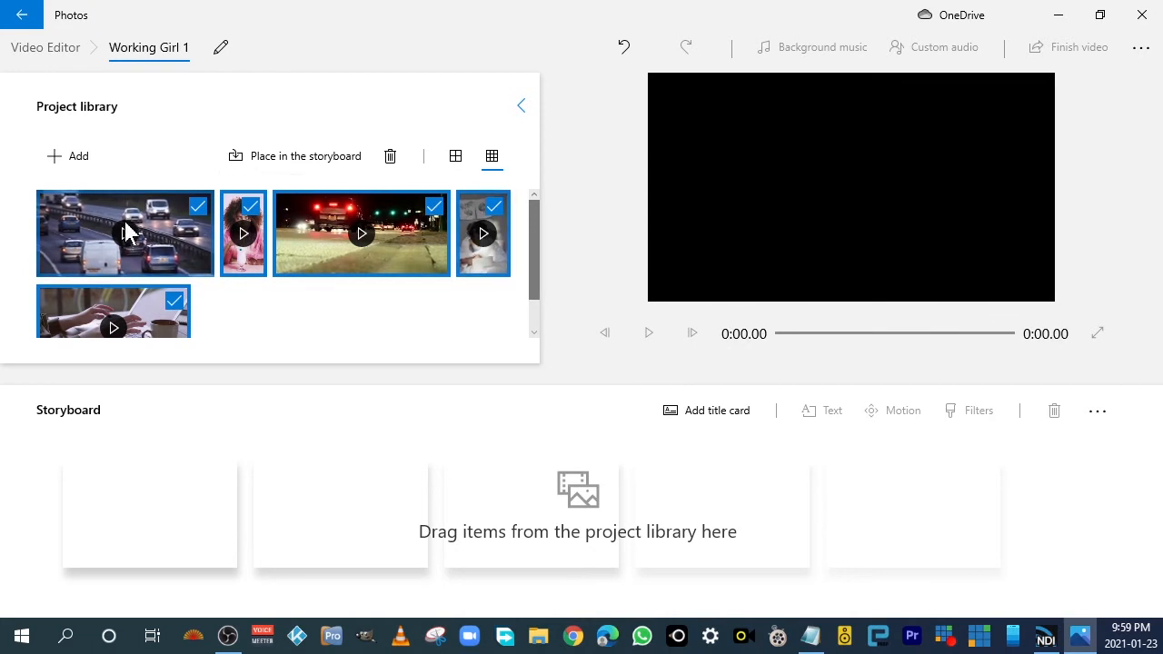
{"action": "left_click_drag", "start_coordinate": [125, 228], "coordinate": [437, 554]}
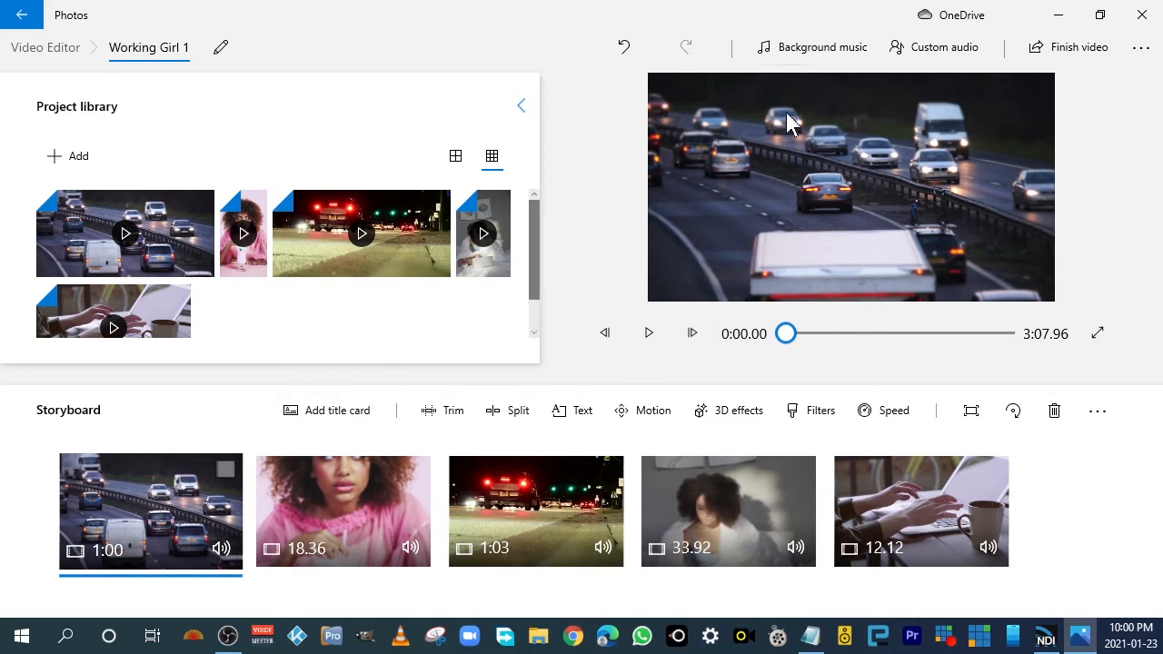
Add a title card to the storyboard with the text "Working Girl"
{"action": "left_click", "coordinate": [320, 418]}
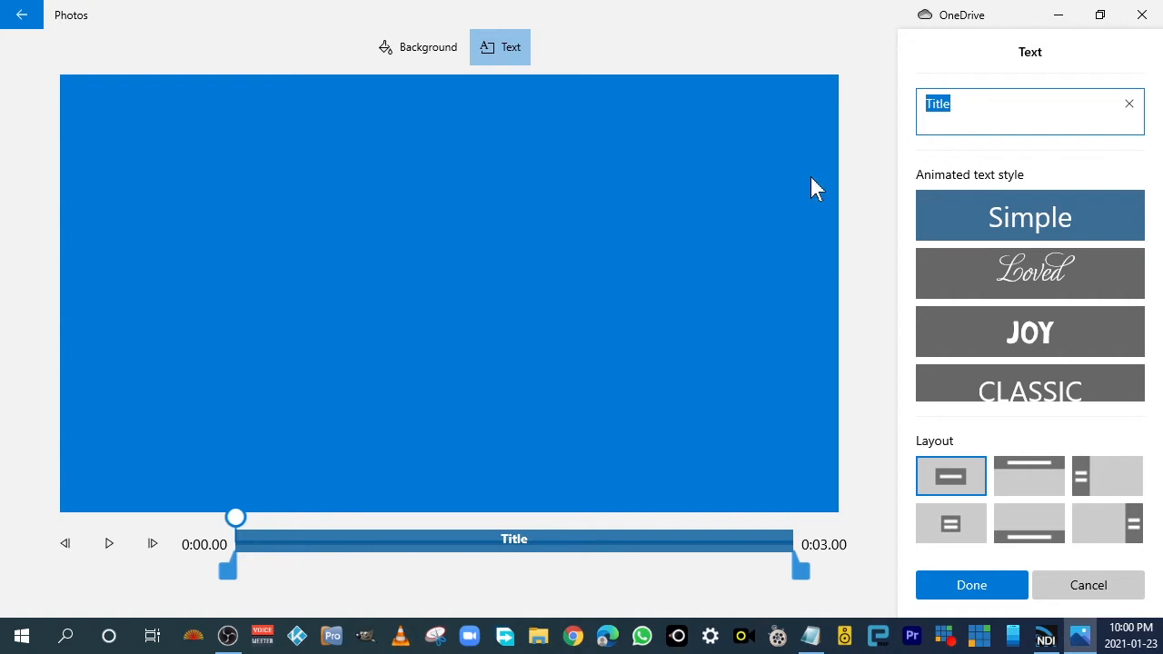
{"action": "type", "text": "Workin"}
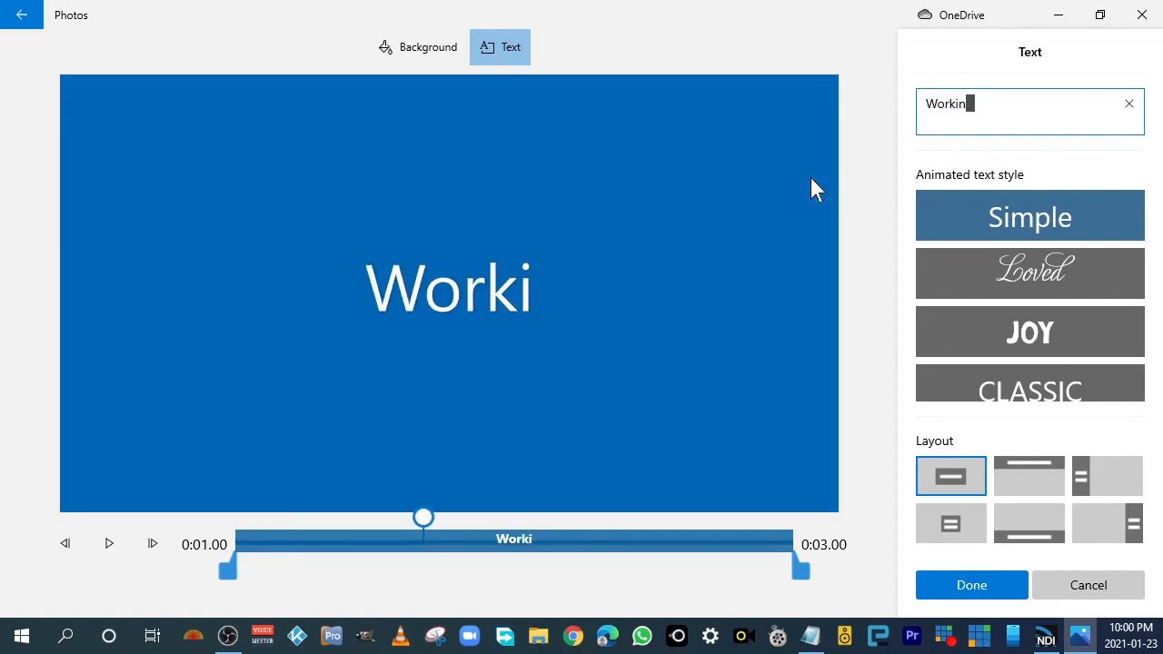
{"action": "type", "text": "g Girl"}
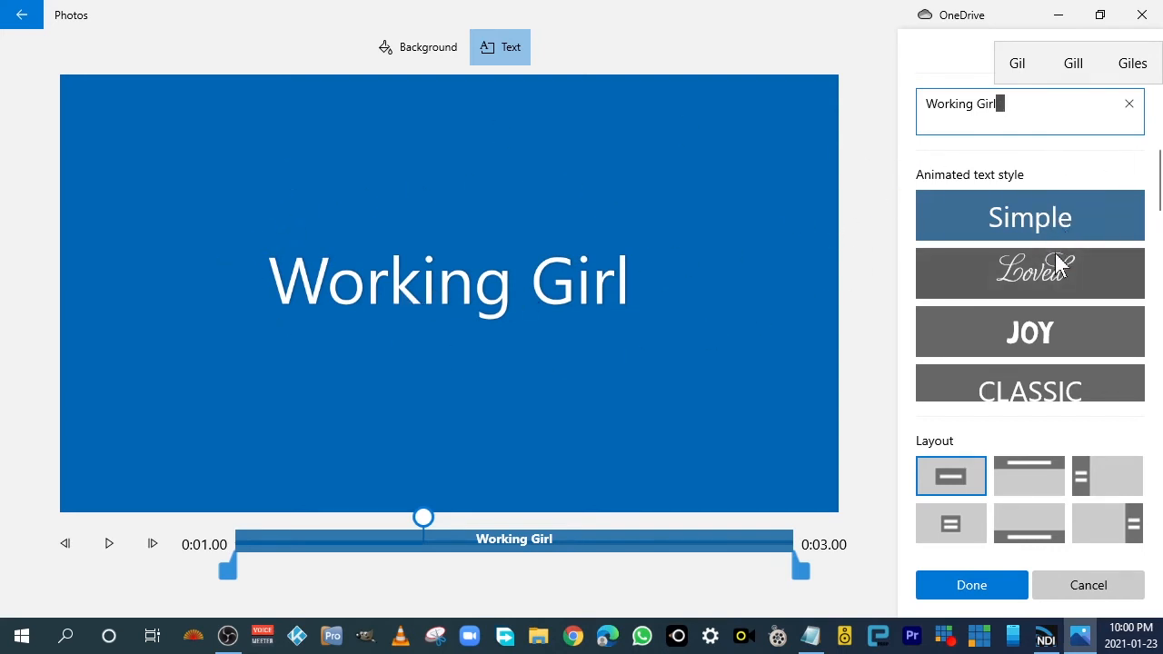
Try the Joy, Classic, Boom, Cinema, Bold, Fresh and Quiet animated text styles on the title card
{"action": "left_click", "coordinate": [1045, 331]}
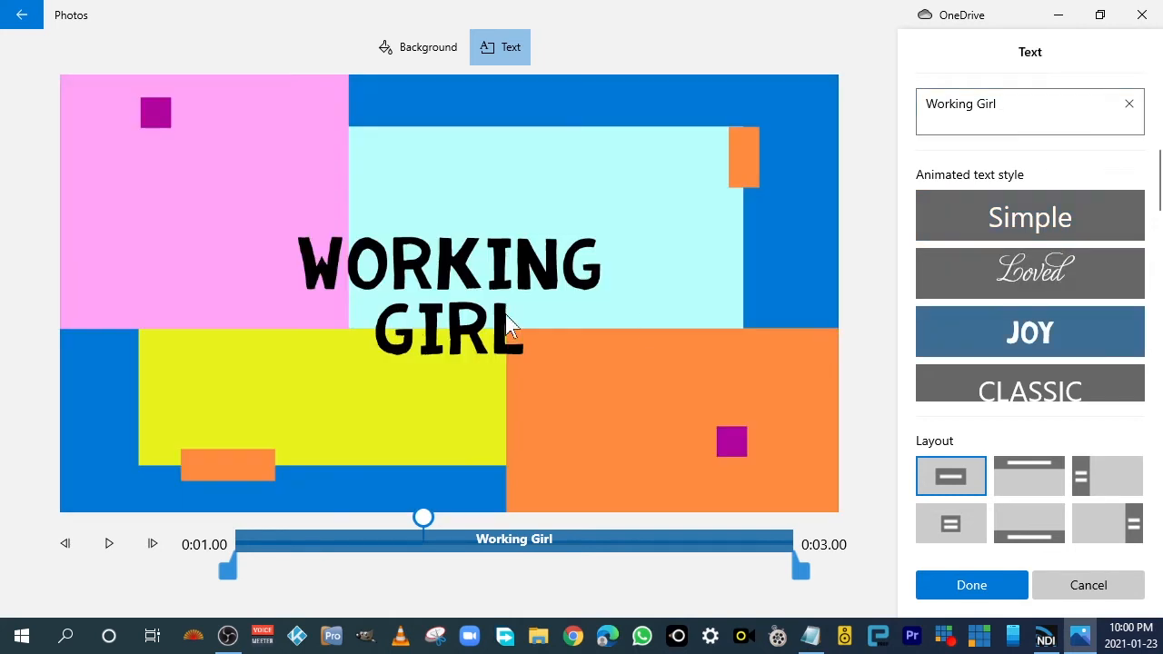
{"action": "left_click", "coordinate": [1023, 386]}
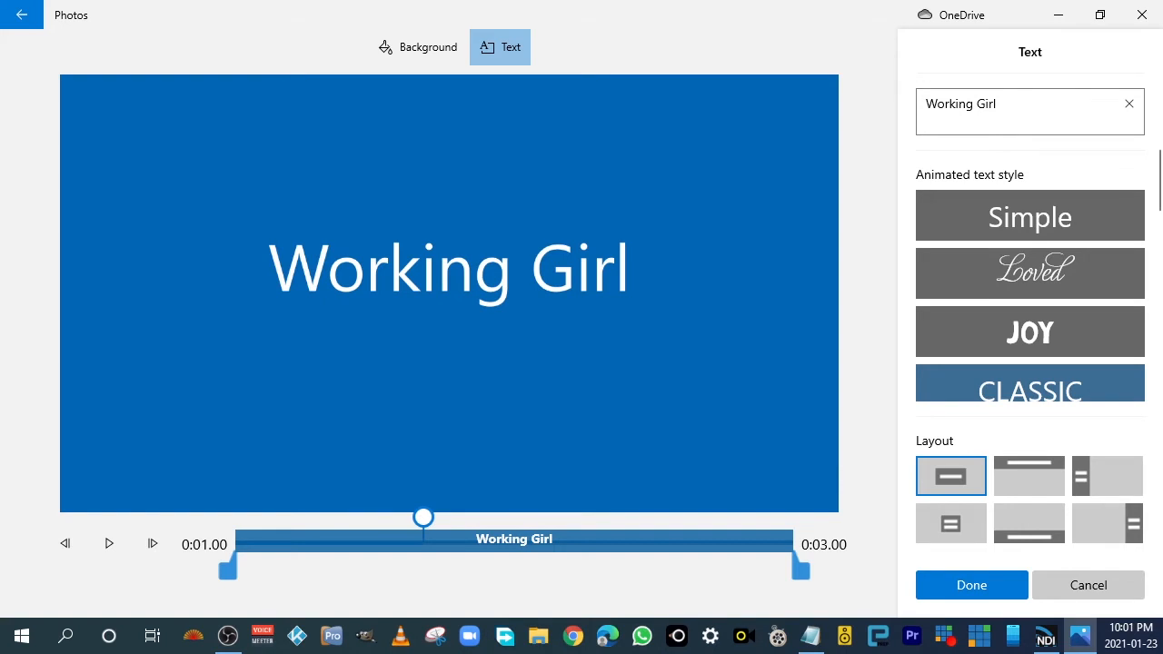
{"action": "scroll", "coordinate": [1150, 207], "scroll_direction": "down", "scroll_amount": 2}
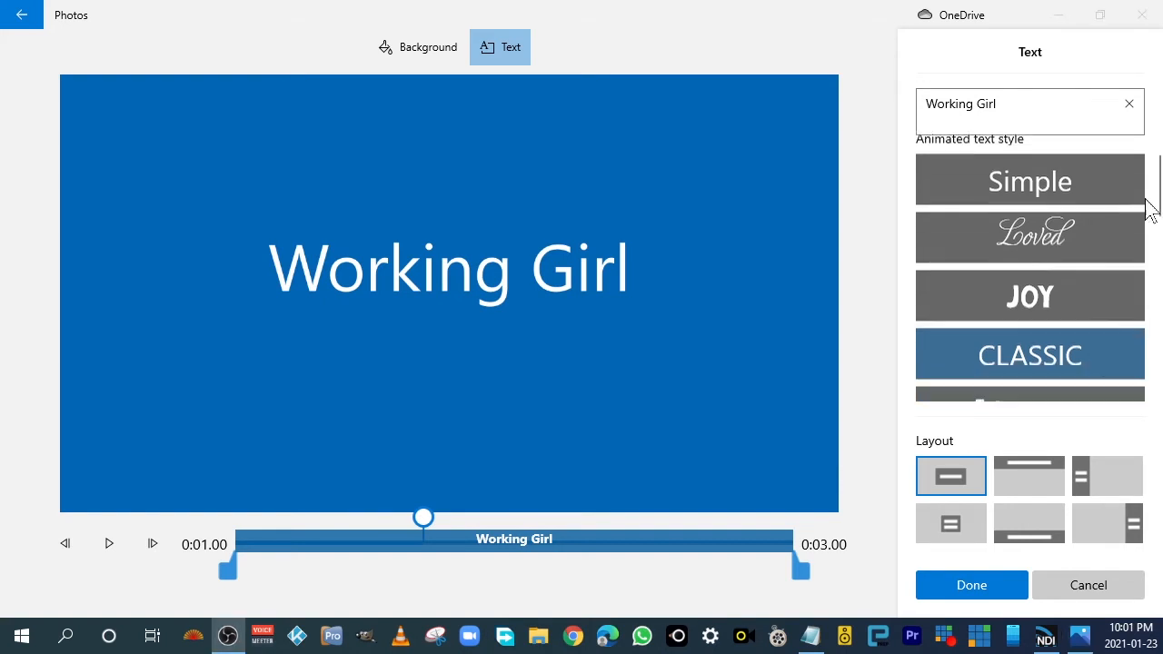
{"action": "scroll", "coordinate": [1149, 209], "scroll_direction": "down", "scroll_amount": 5}
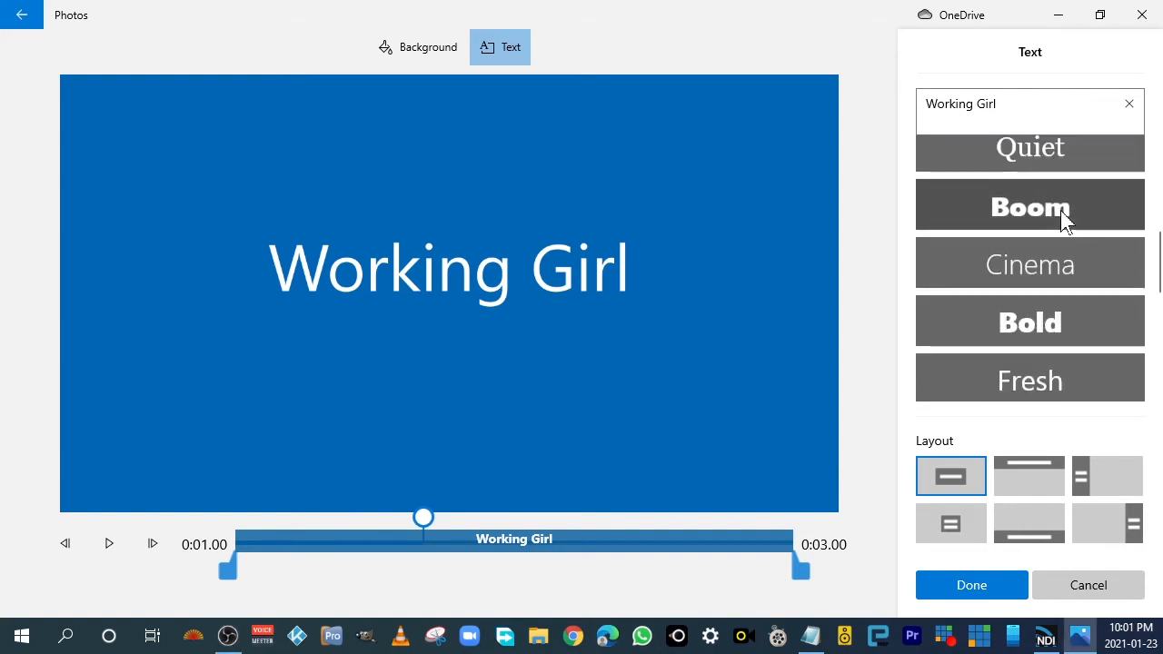
{"action": "left_click", "coordinate": [1065, 222]}
{"action": "left_click", "coordinate": [1031, 267]}
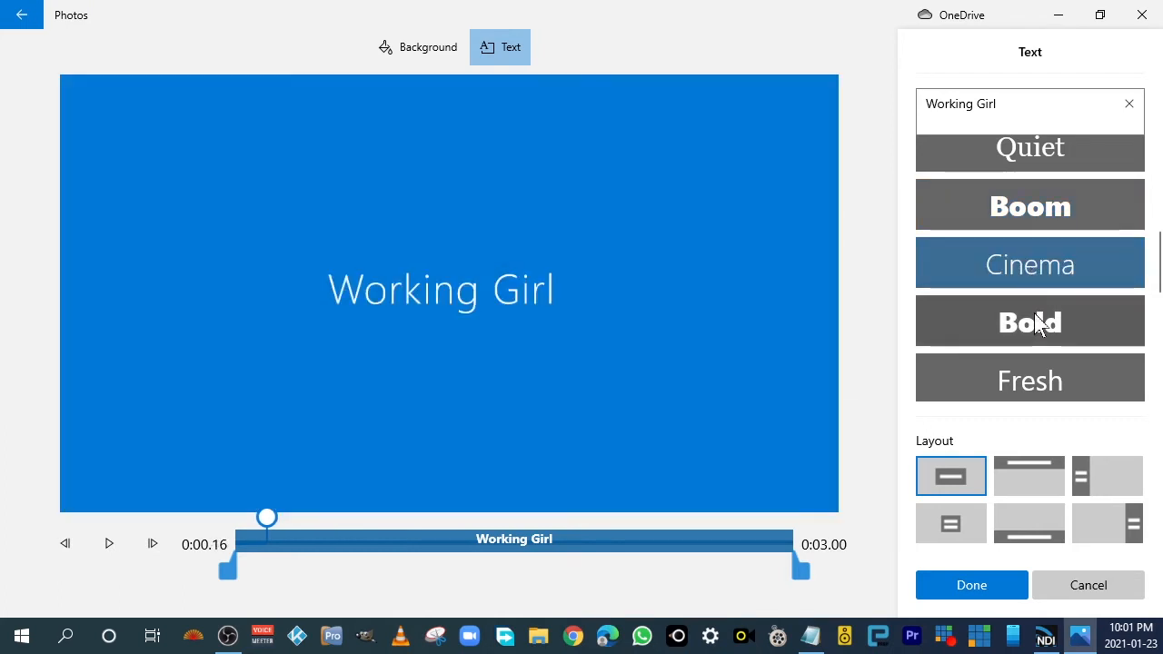
{"action": "left_click", "coordinate": [1041, 325]}
{"action": "left_click", "coordinate": [1019, 372]}
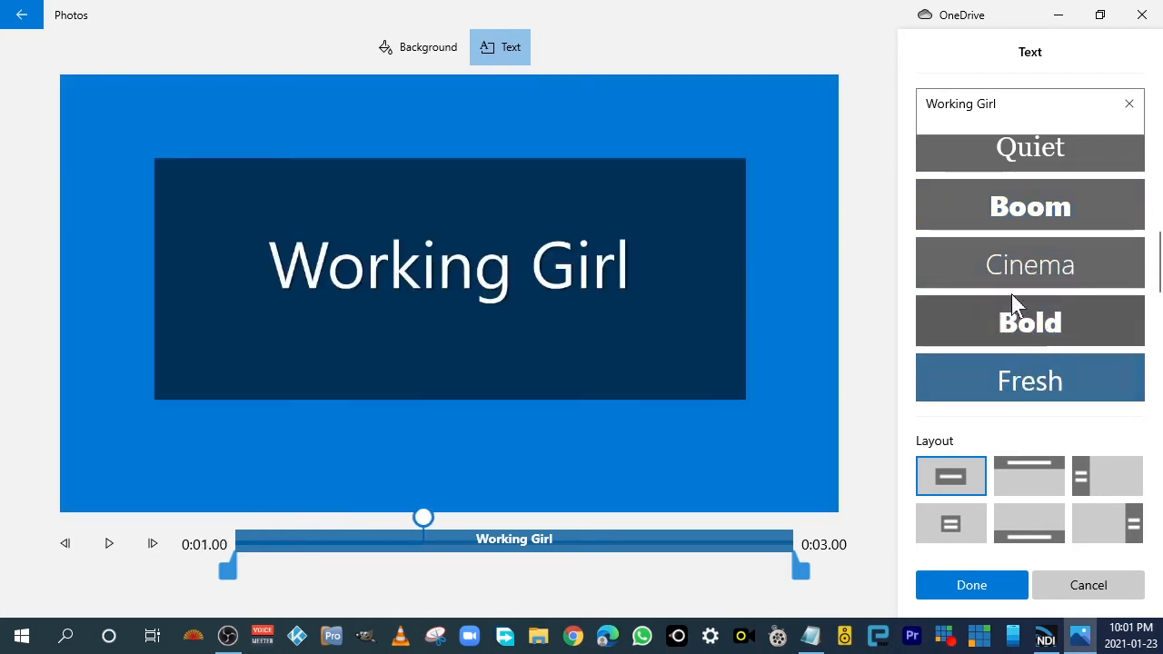
{"action": "left_click", "coordinate": [1014, 266]}
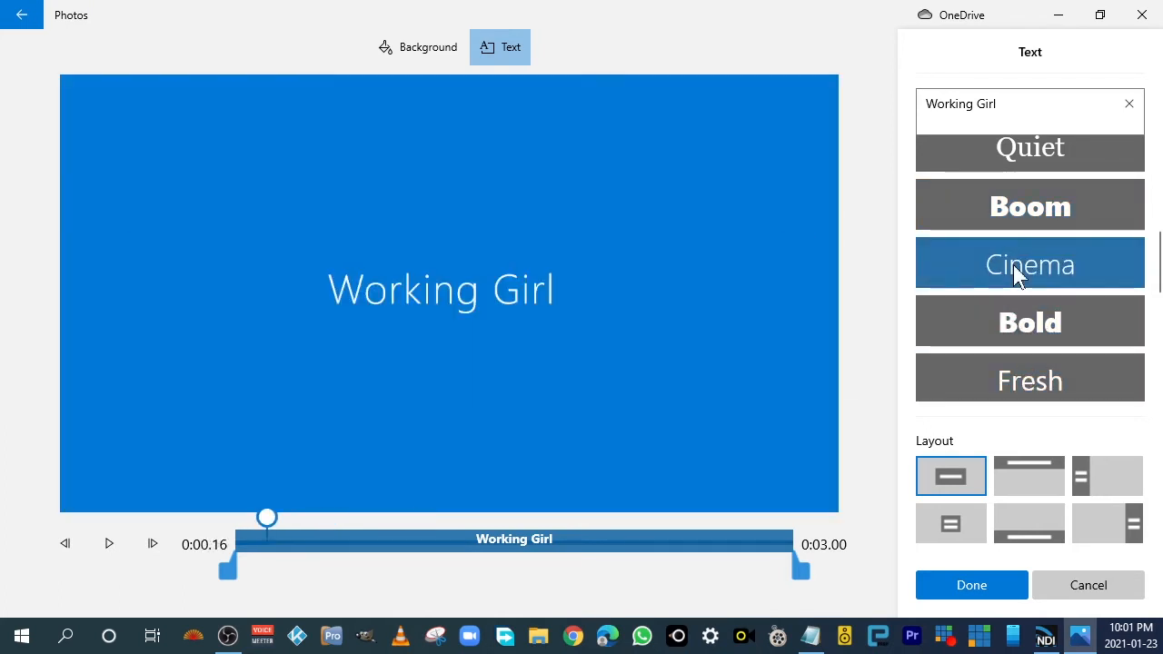
{"action": "left_click", "coordinate": [1018, 211]}
{"action": "left_click", "coordinate": [1025, 160]}
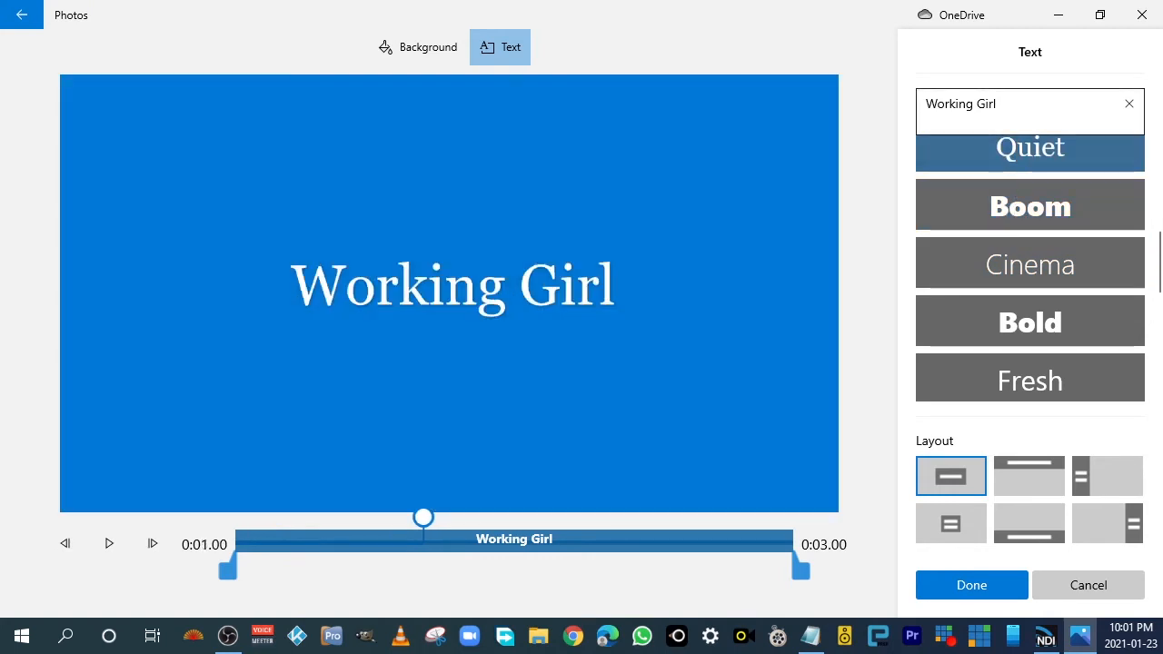
Apply the Joy animated text style to the "Working Girl" title card and save the text settings
{"action": "scroll", "coordinate": [1086, 263], "scroll_direction": "up", "scroll_amount": 4}
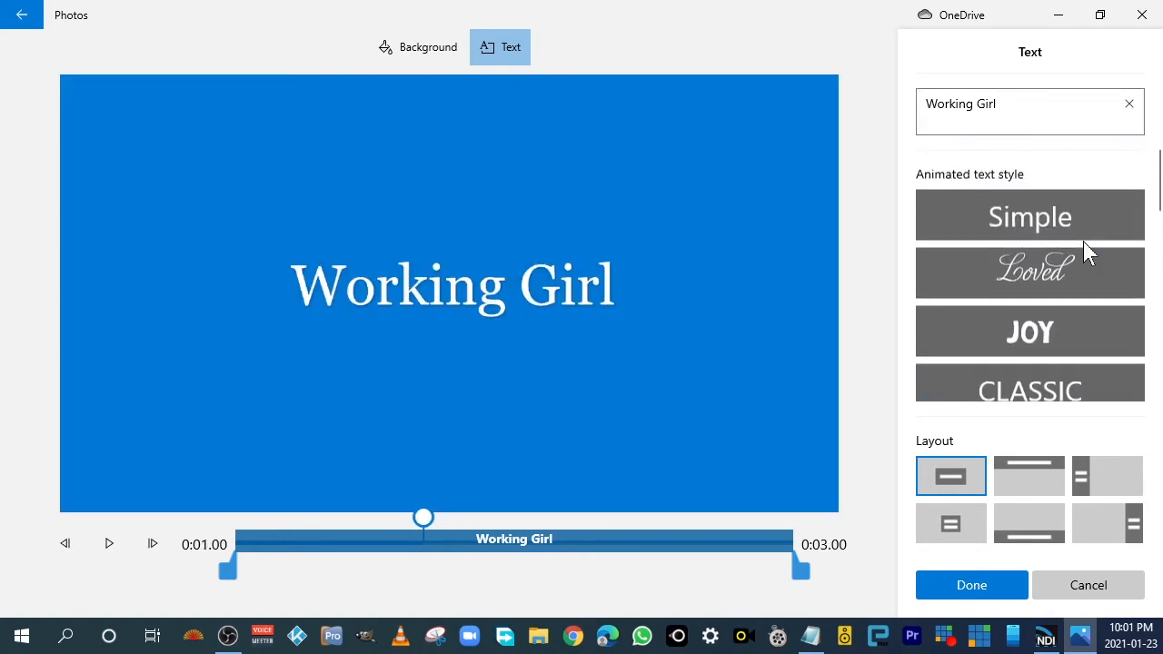
{"action": "scroll", "coordinate": [1083, 240], "scroll_direction": "down", "scroll_amount": 1}
{"action": "left_click", "coordinate": [1044, 288]}
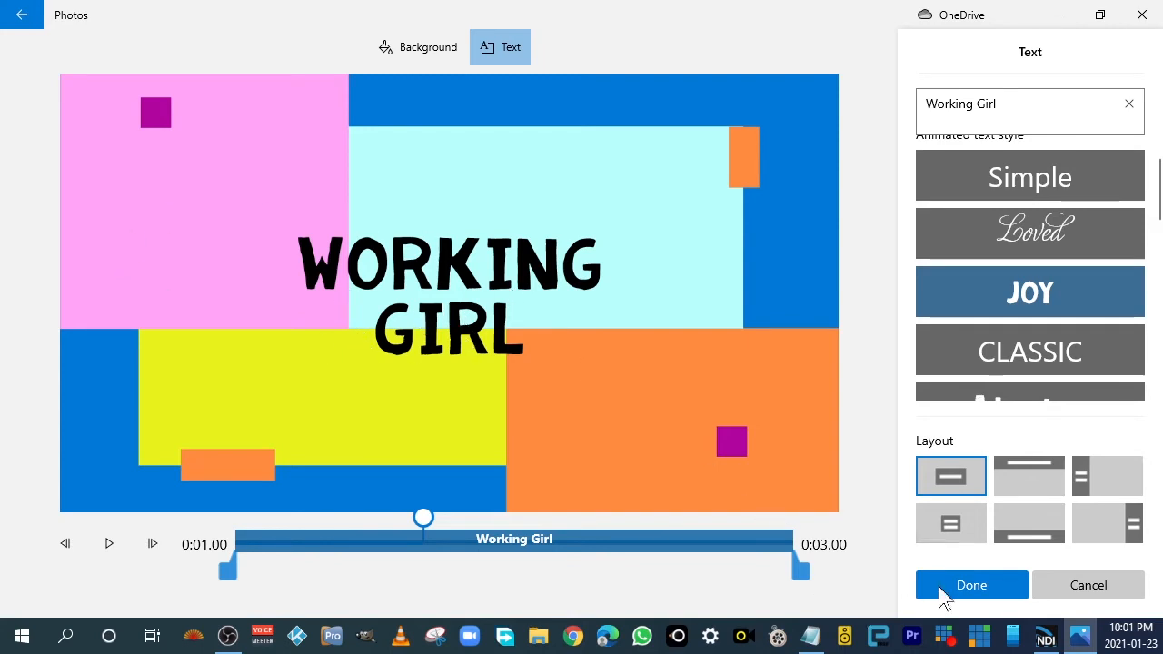
{"action": "left_click", "coordinate": [977, 592]}
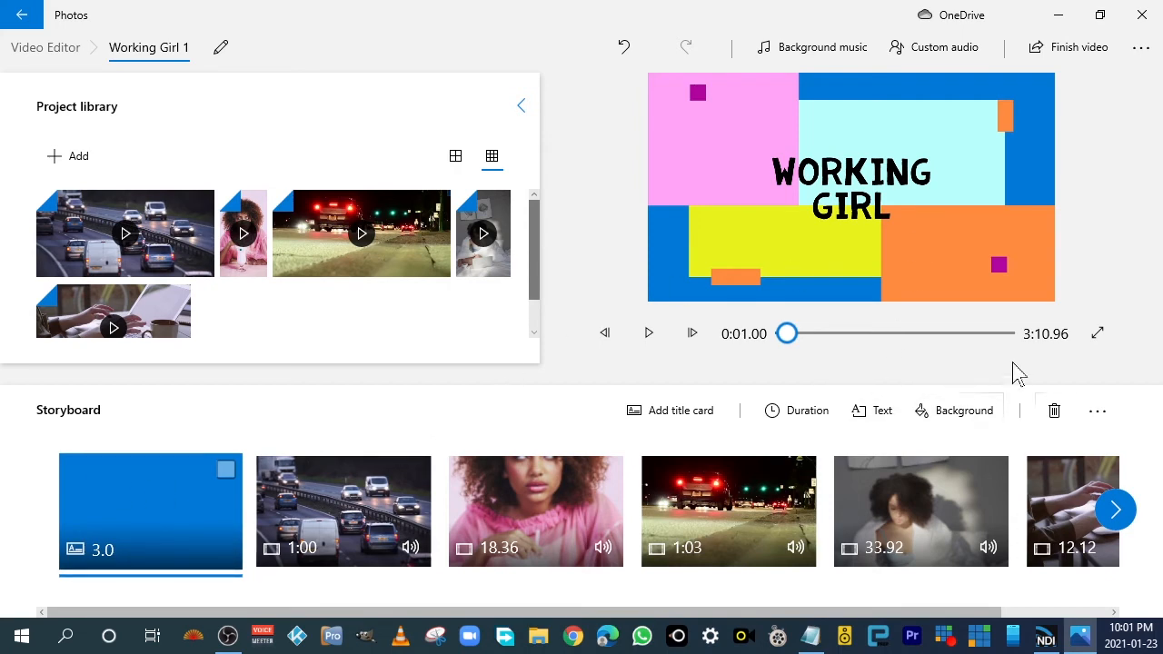
Set the title card's background to the plum colour swatch
{"action": "left_click", "coordinate": [967, 421]}
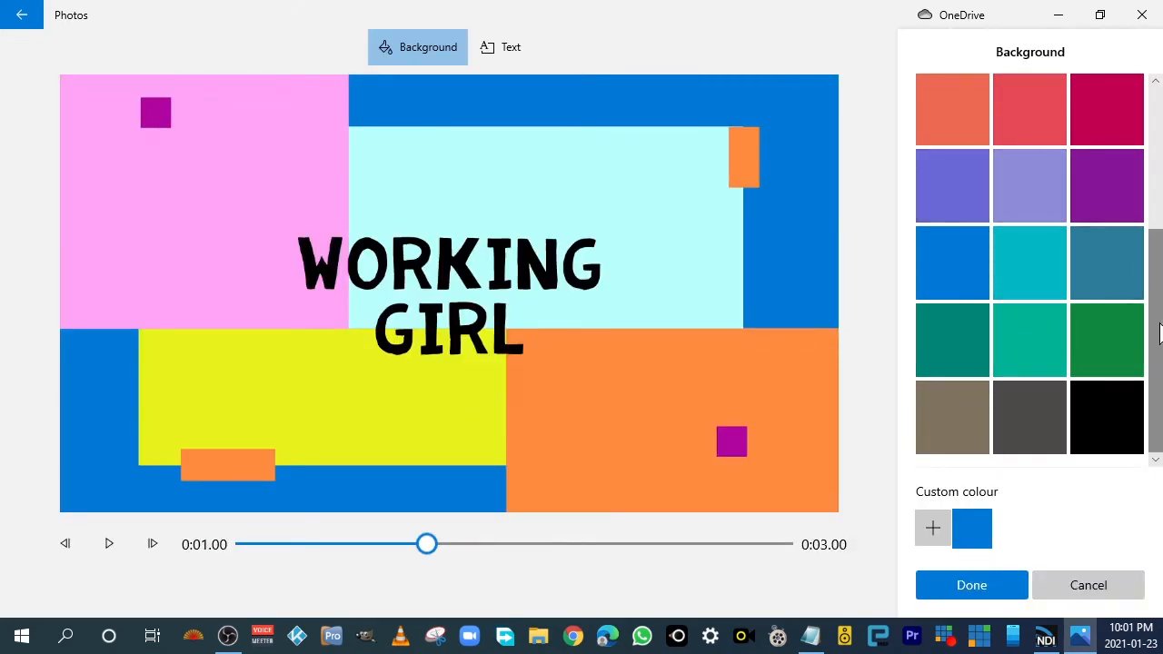
{"action": "scroll", "coordinate": [1150, 278], "scroll_direction": "up", "scroll_amount": 2}
{"action": "scroll", "coordinate": [1146, 272], "scroll_direction": "down", "scroll_amount": 2}
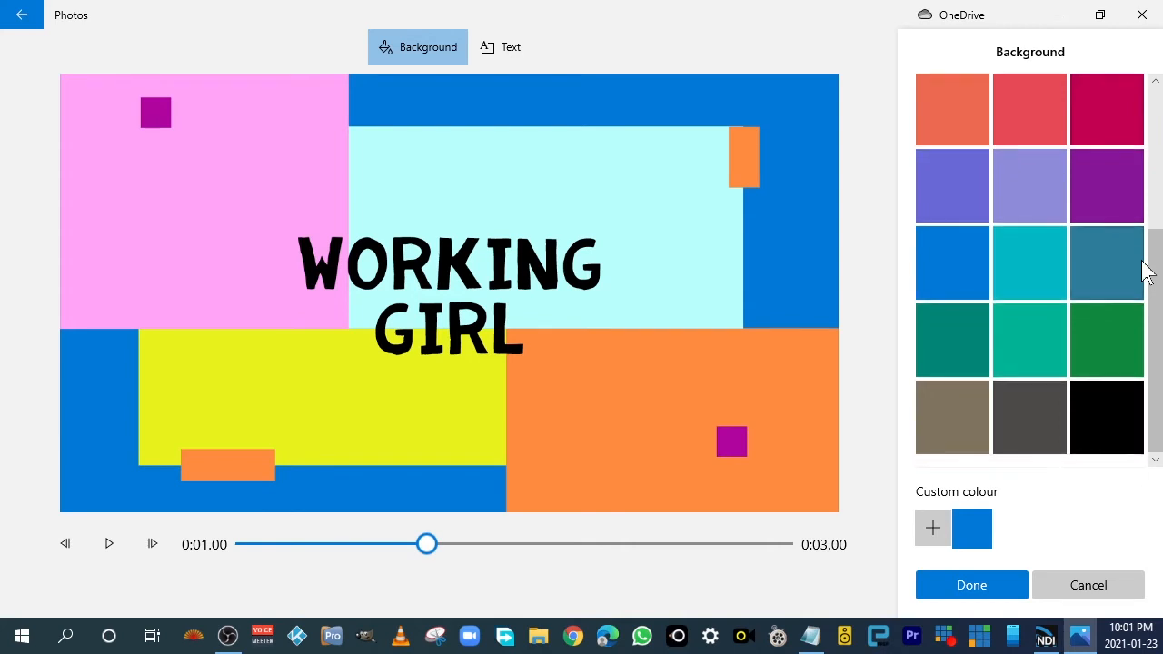
{"action": "scroll", "coordinate": [1147, 273], "scroll_direction": "up", "scroll_amount": 2}
{"action": "scroll", "coordinate": [1147, 273], "scroll_direction": "down", "scroll_amount": 1}
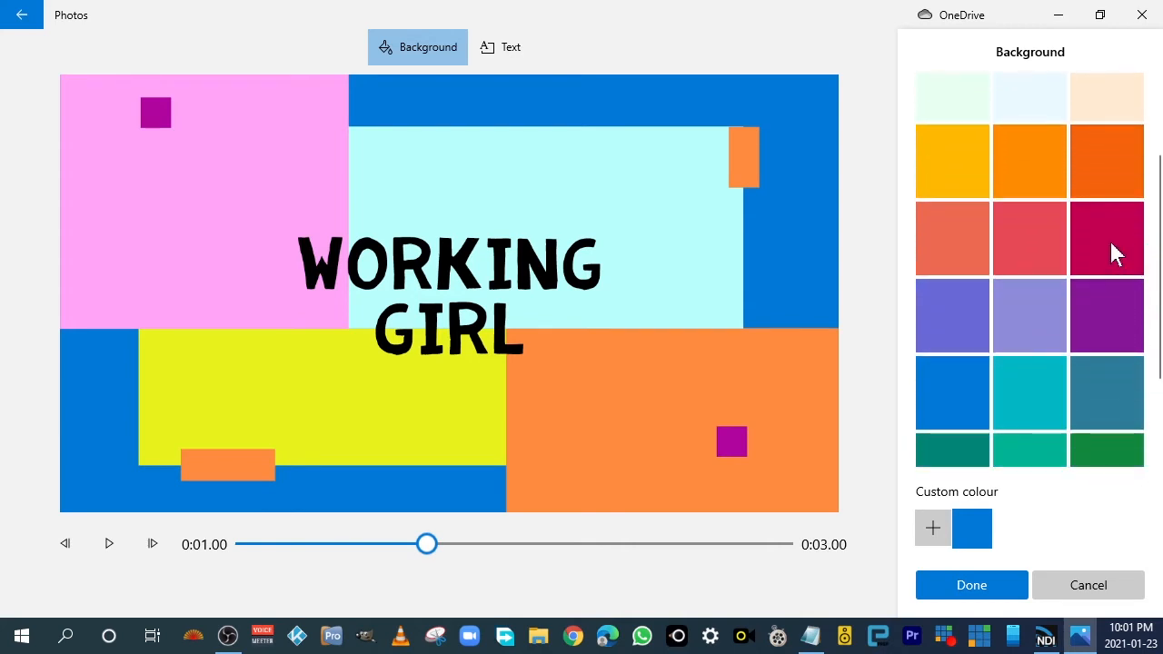
{"action": "left_click", "coordinate": [1110, 240]}
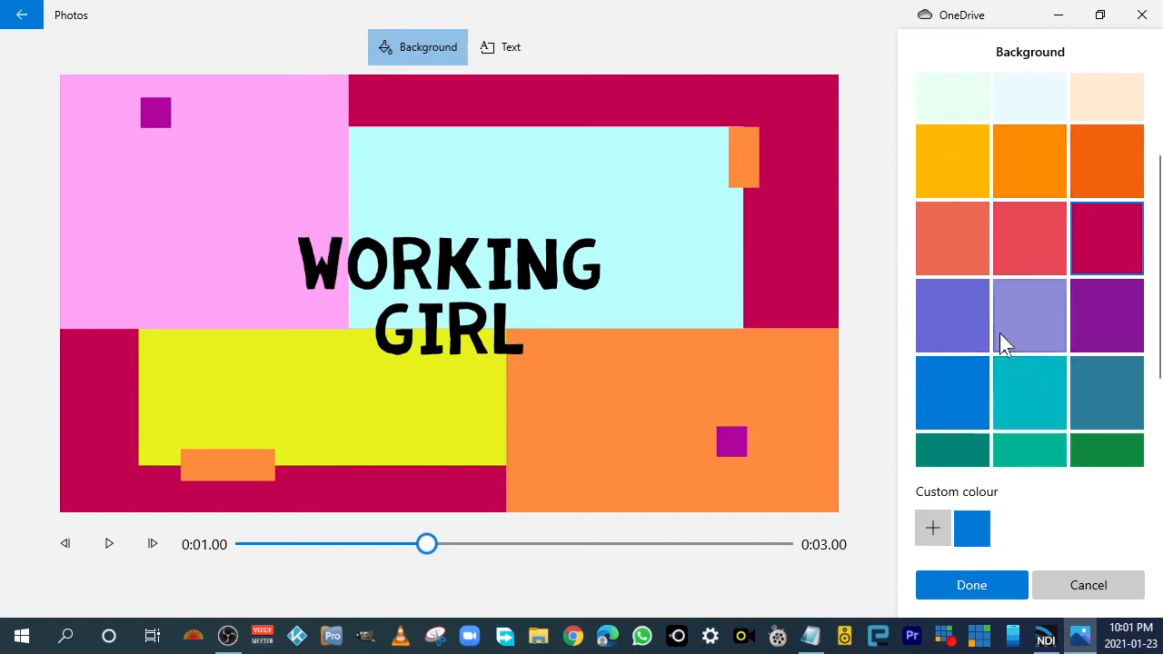
Add the plum colour as a custom colour and save the title card's background
{"action": "left_click", "coordinate": [935, 538]}
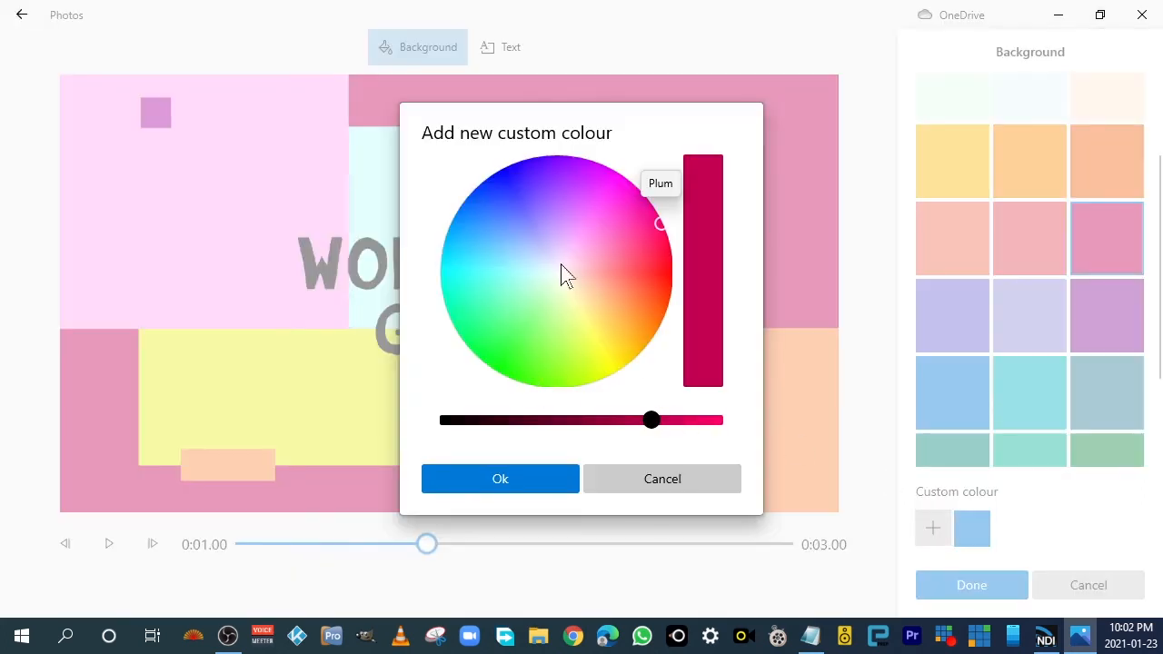
{"action": "left_click", "coordinate": [500, 483]}
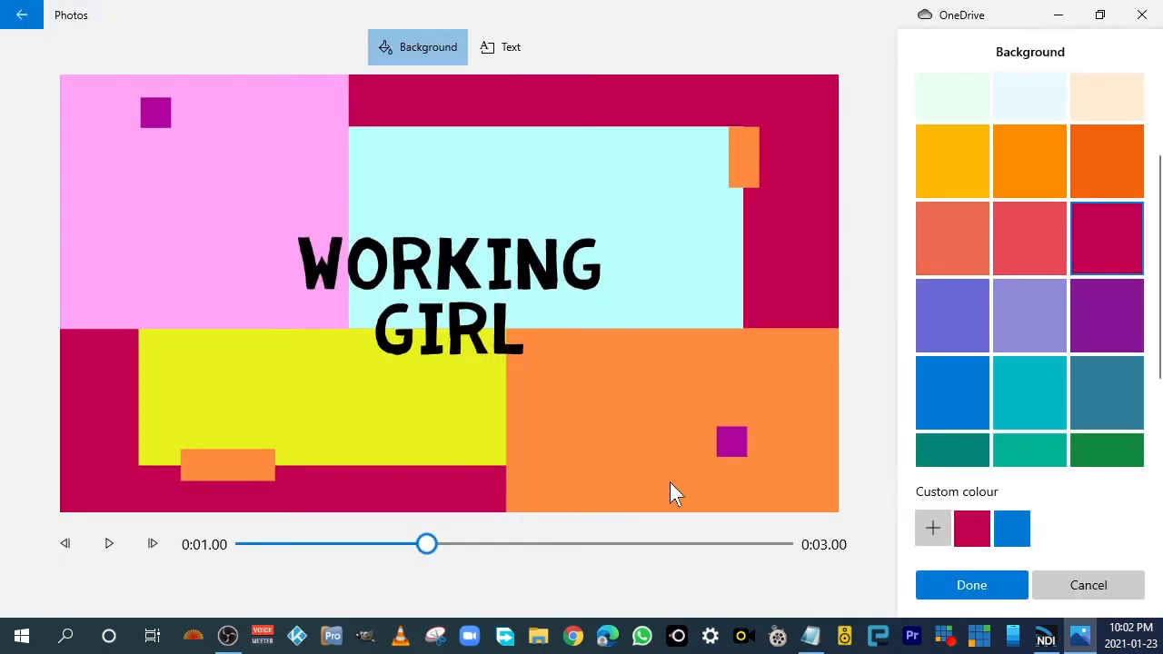
{"action": "left_click", "coordinate": [989, 591]}
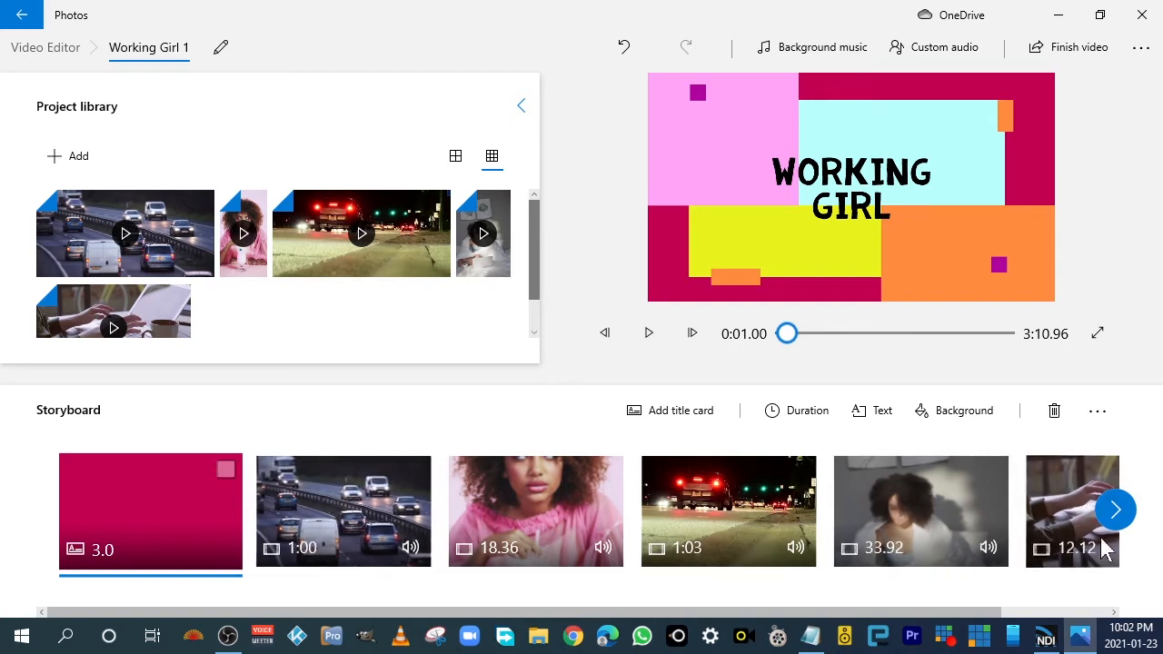
Move the laptop typing clip directly after the highway traffic clip in the storyboard and trim it to about 1.56 seconds
{"action": "left_click_drag", "start_coordinate": [1062, 516], "coordinate": [467, 545]}
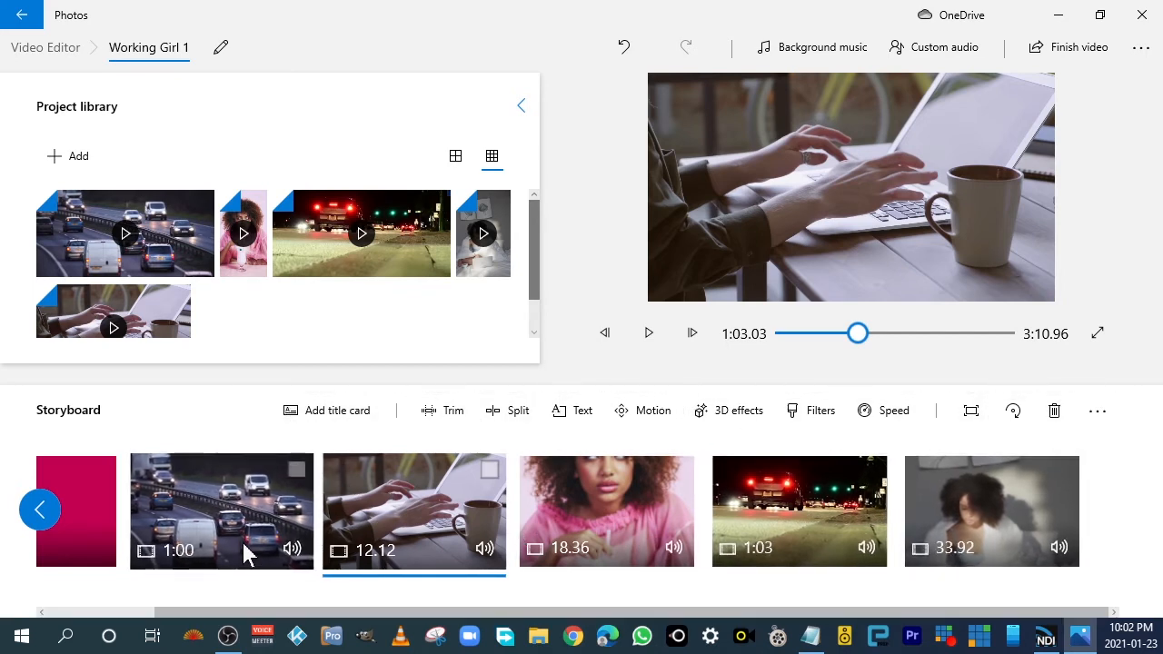
{"action": "left_click", "coordinate": [446, 413]}
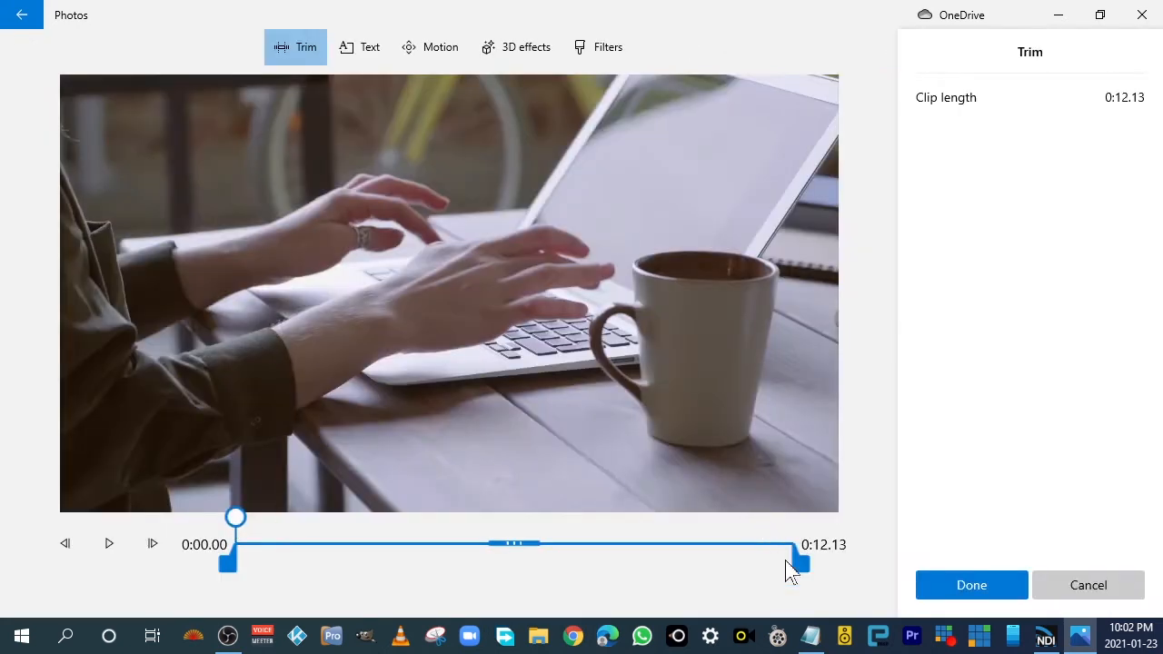
{"action": "left_click_drag", "start_coordinate": [806, 570], "coordinate": [314, 565]}
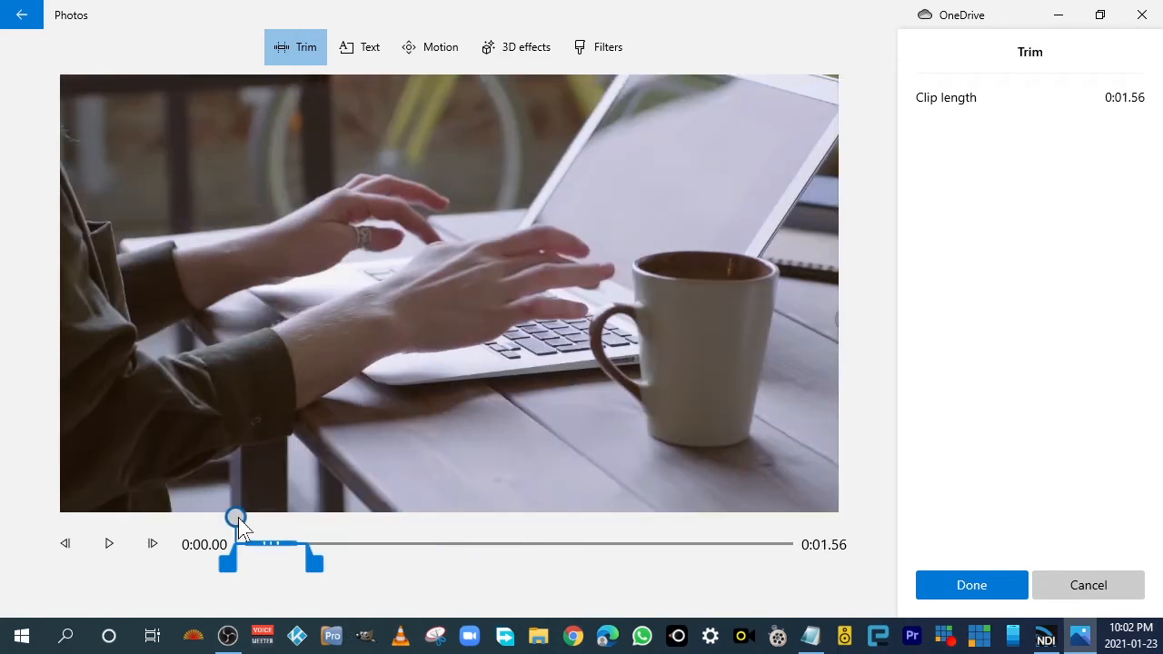
{"action": "left_click_drag", "start_coordinate": [239, 525], "coordinate": [313, 538]}
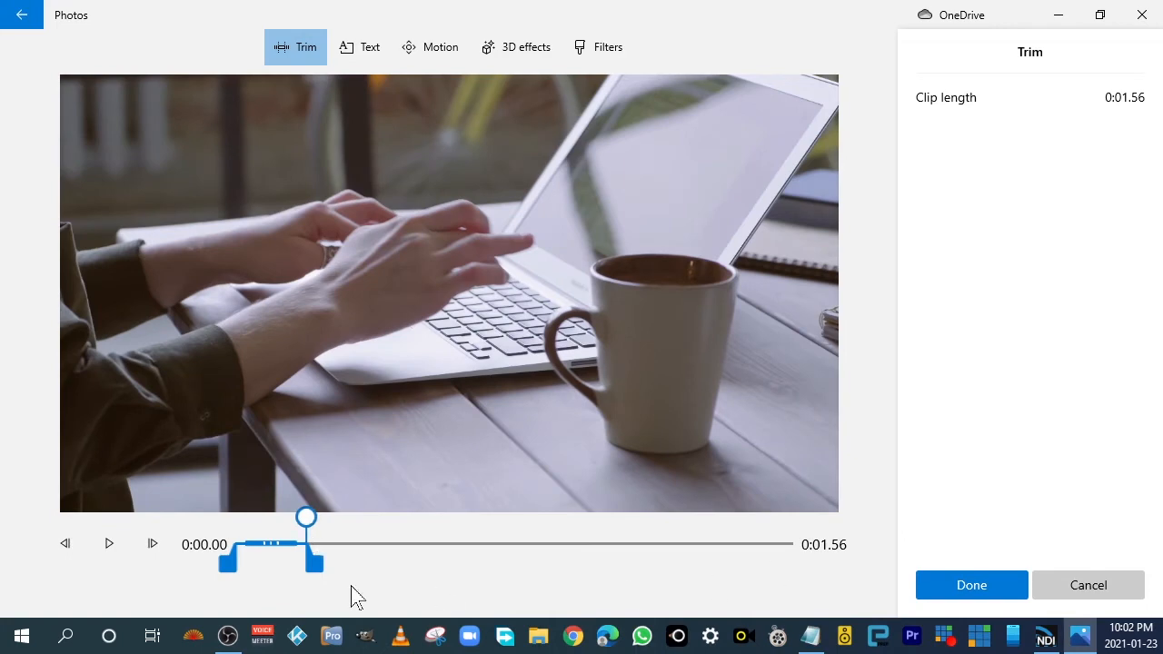
{"action": "left_click", "coordinate": [112, 549]}
{"action": "left_click", "coordinate": [984, 574]}
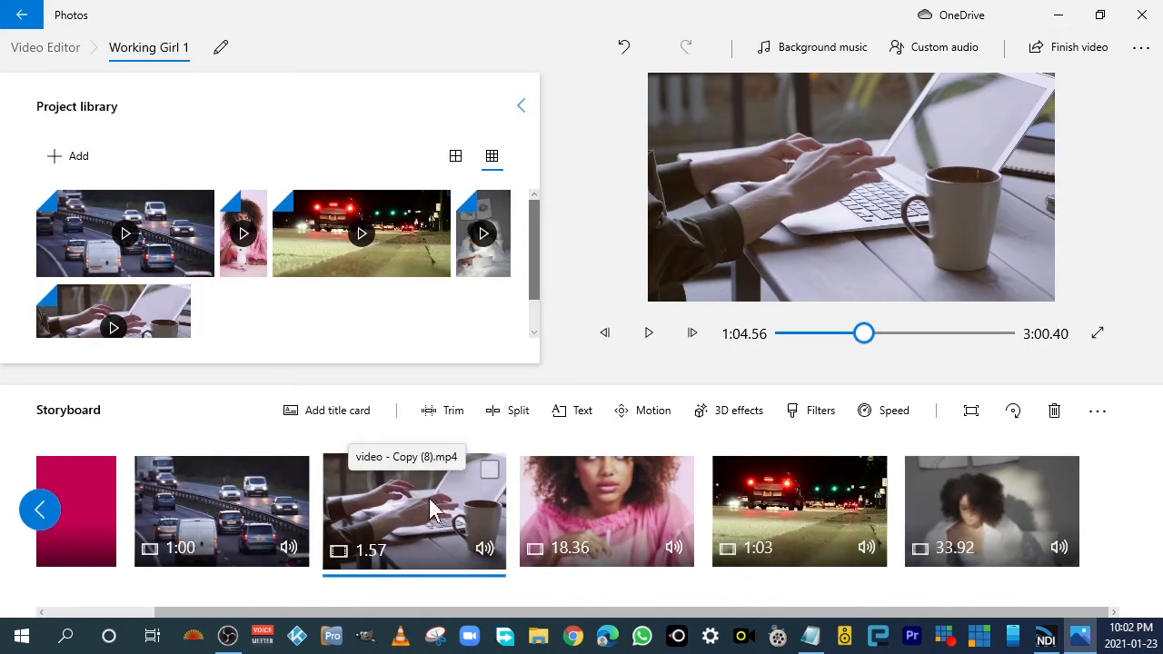
Trim the end of the highway traffic clip so that it lasts about 7.93 seconds
{"action": "left_click", "coordinate": [271, 497]}
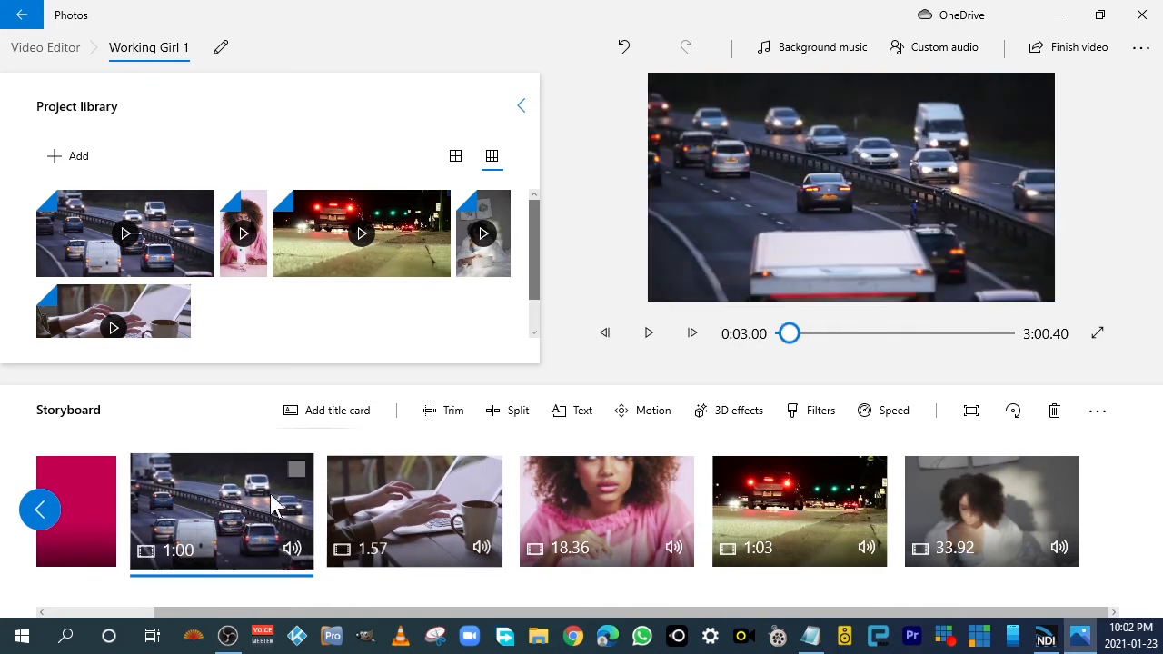
{"action": "left_click", "coordinate": [460, 411]}
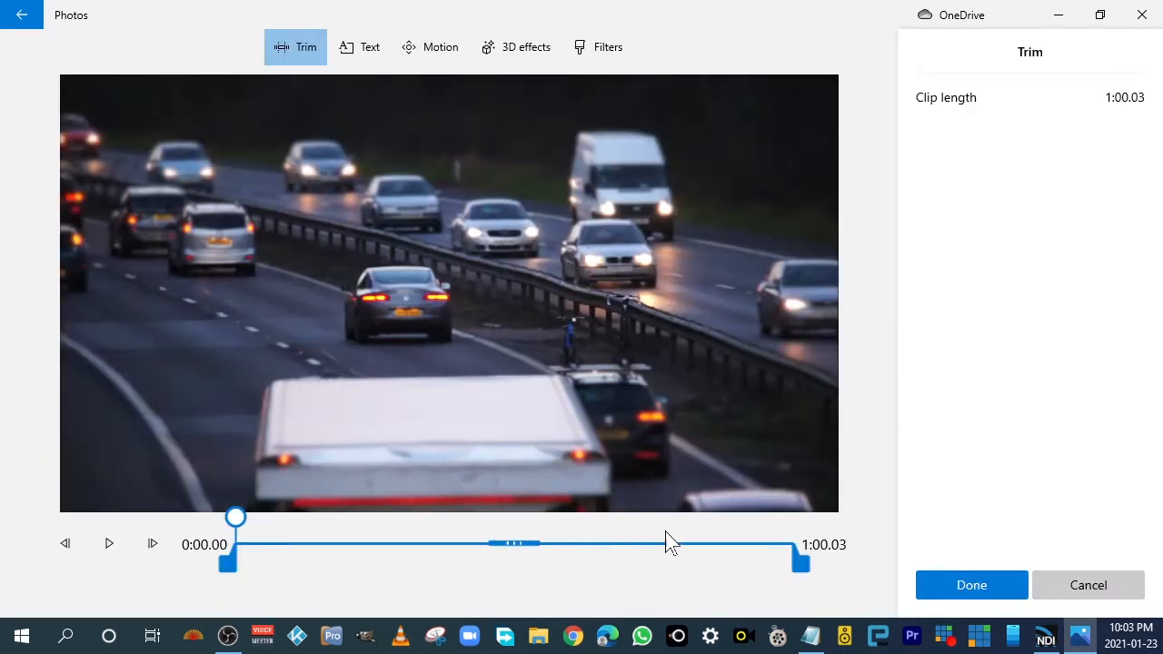
{"action": "left_click_drag", "start_coordinate": [802, 564], "coordinate": [519, 564]}
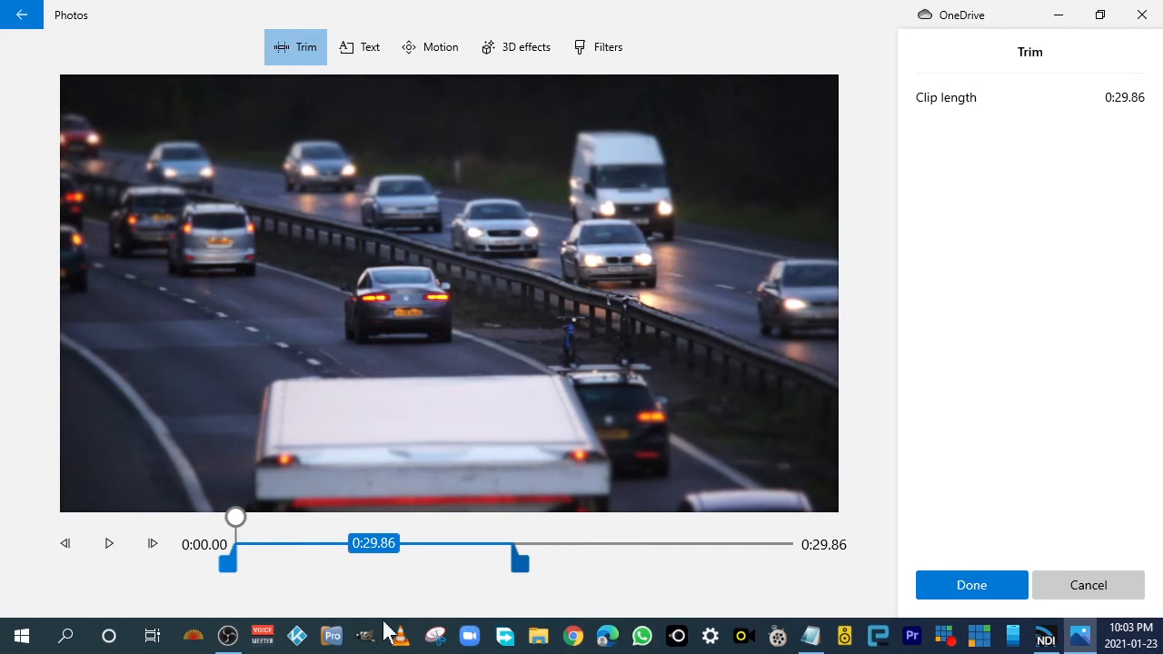
{"action": "left_click_drag", "start_coordinate": [383, 622], "coordinate": [318, 579]}
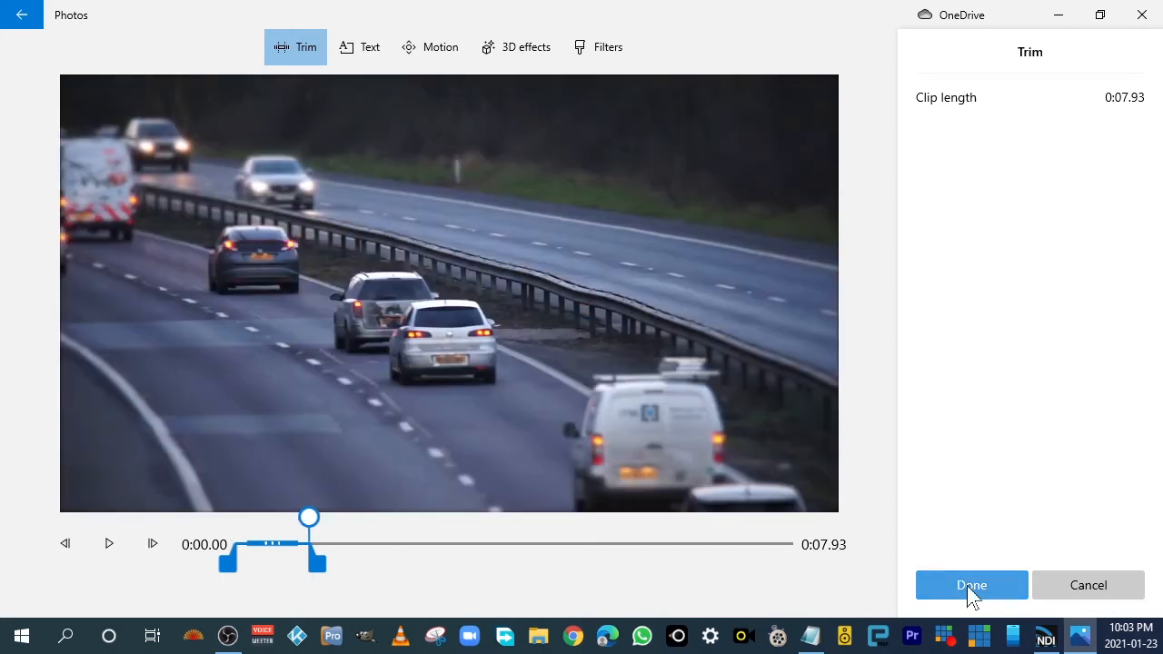
{"action": "left_click", "coordinate": [972, 586]}
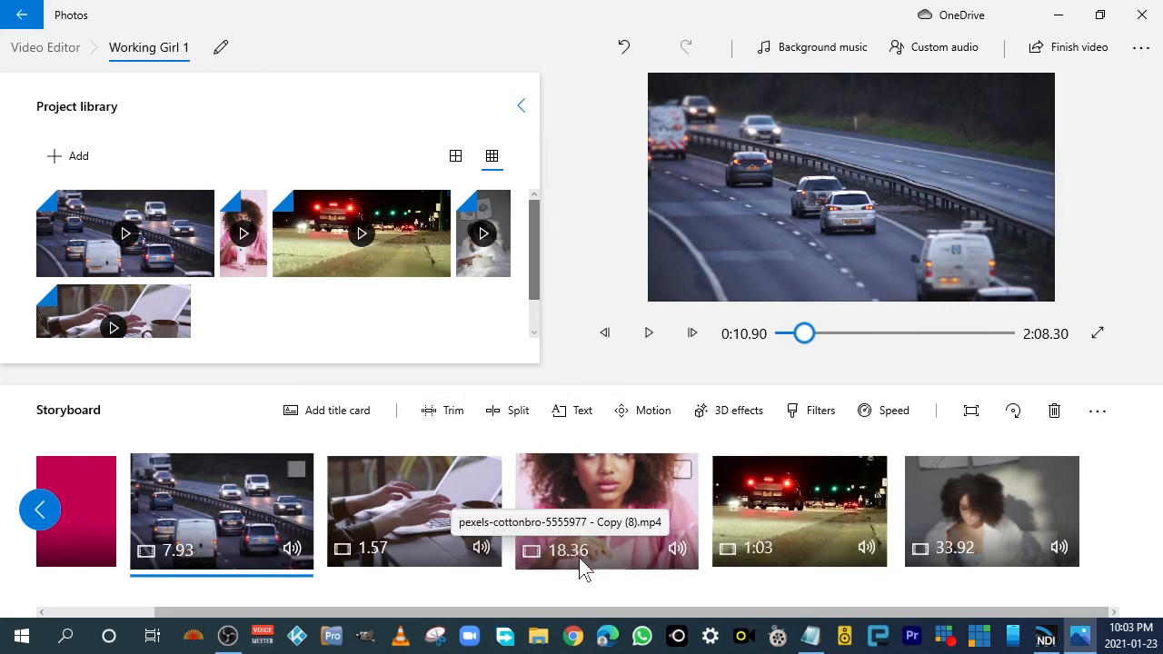
Split the clip of the woman in pink at about 2.87 seconds
{"action": "left_click", "coordinate": [524, 427]}
{"action": "left_click", "coordinate": [1064, 592]}
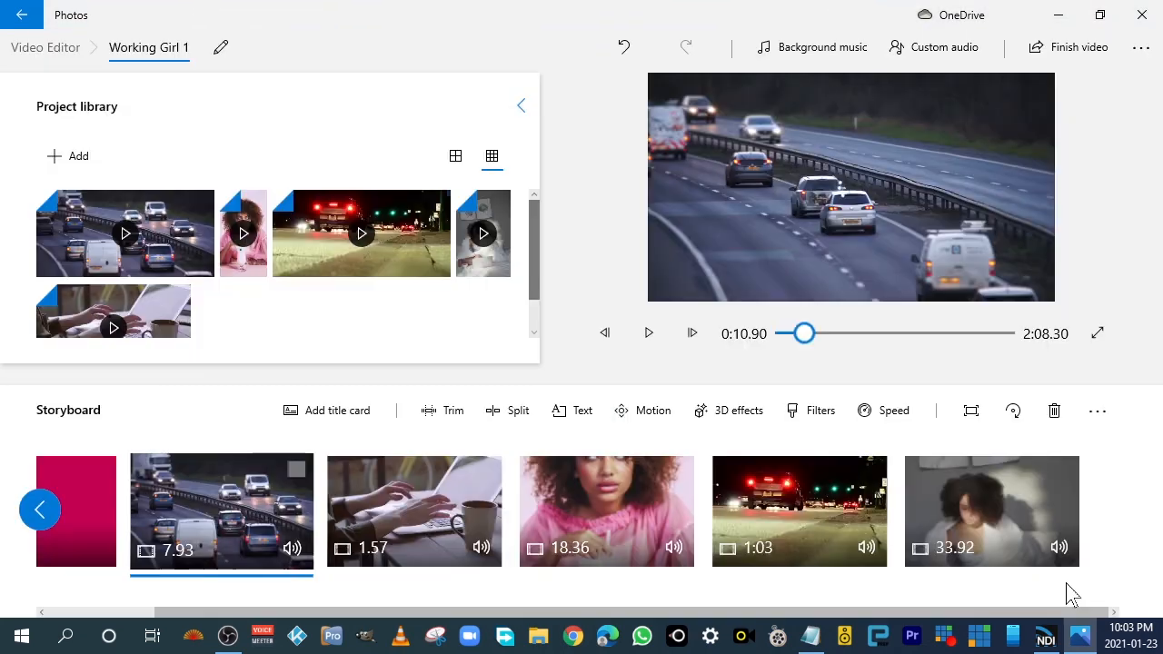
{"action": "left_click", "coordinate": [588, 504]}
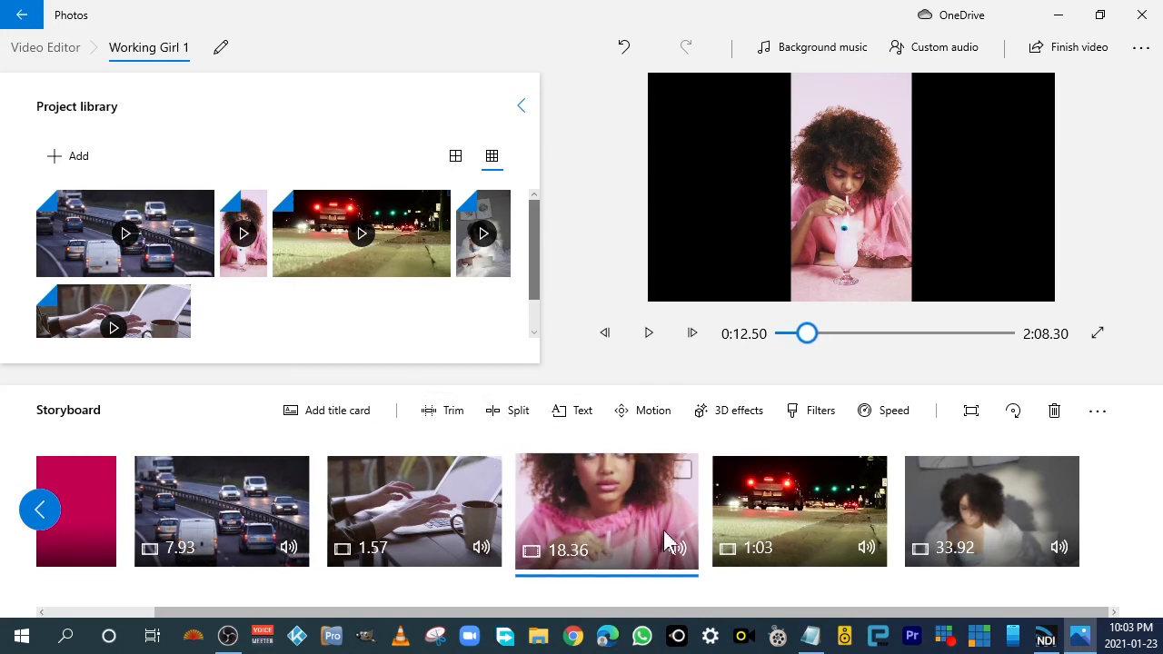
{"action": "left_click", "coordinate": [518, 417]}
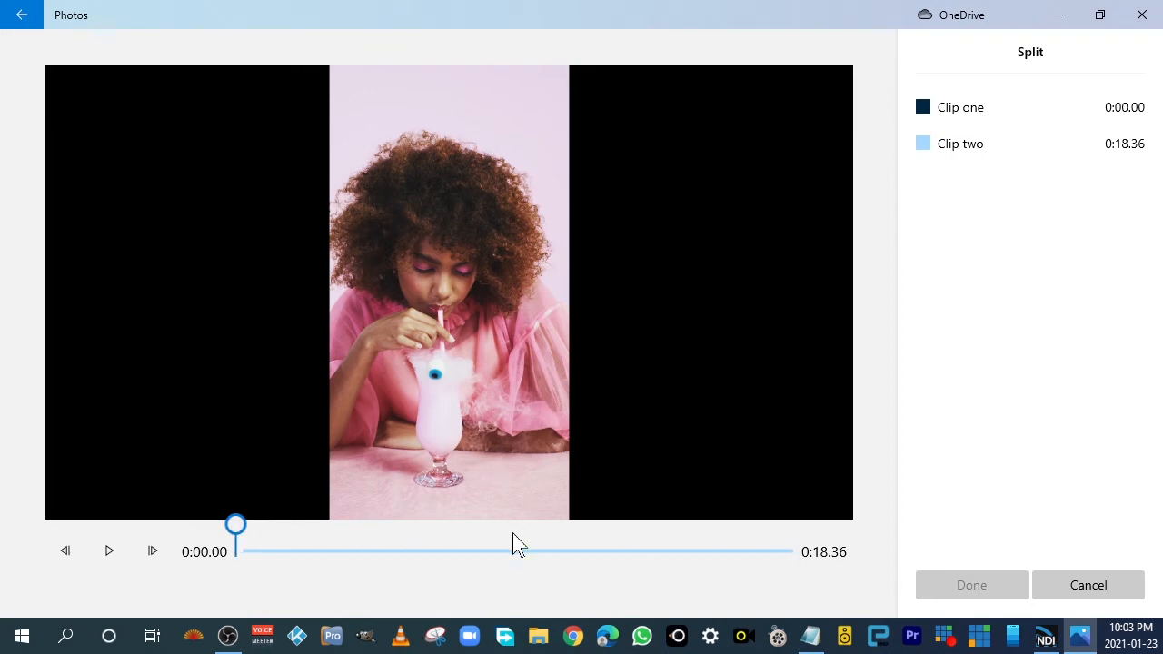
{"action": "left_click_drag", "start_coordinate": [247, 534], "coordinate": [323, 536]}
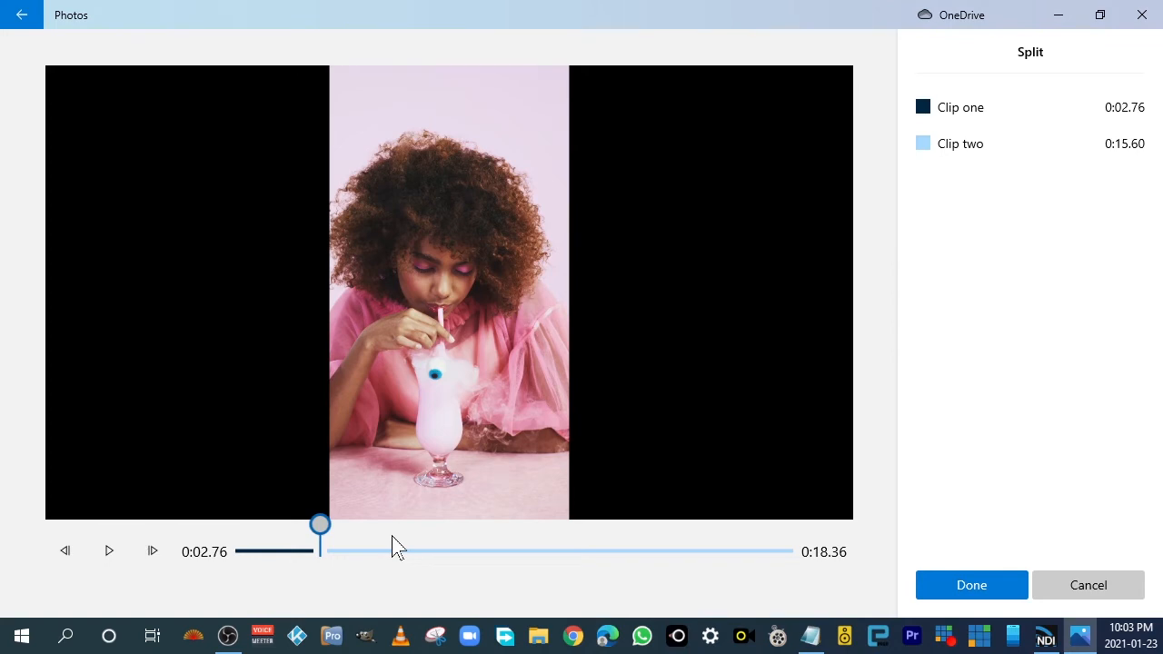
{"action": "left_click", "coordinate": [482, 538]}
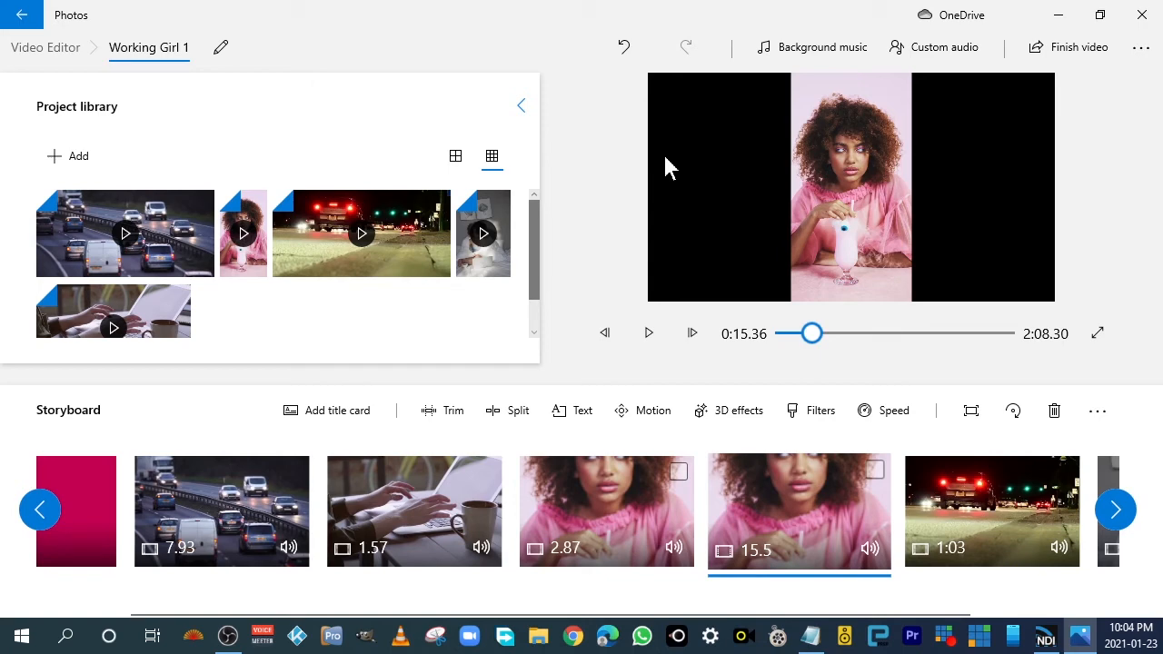
Remove the black bars from the clip of the woman in pink
{"action": "left_click", "coordinate": [972, 422]}
{"action": "left_click", "coordinate": [962, 343]}
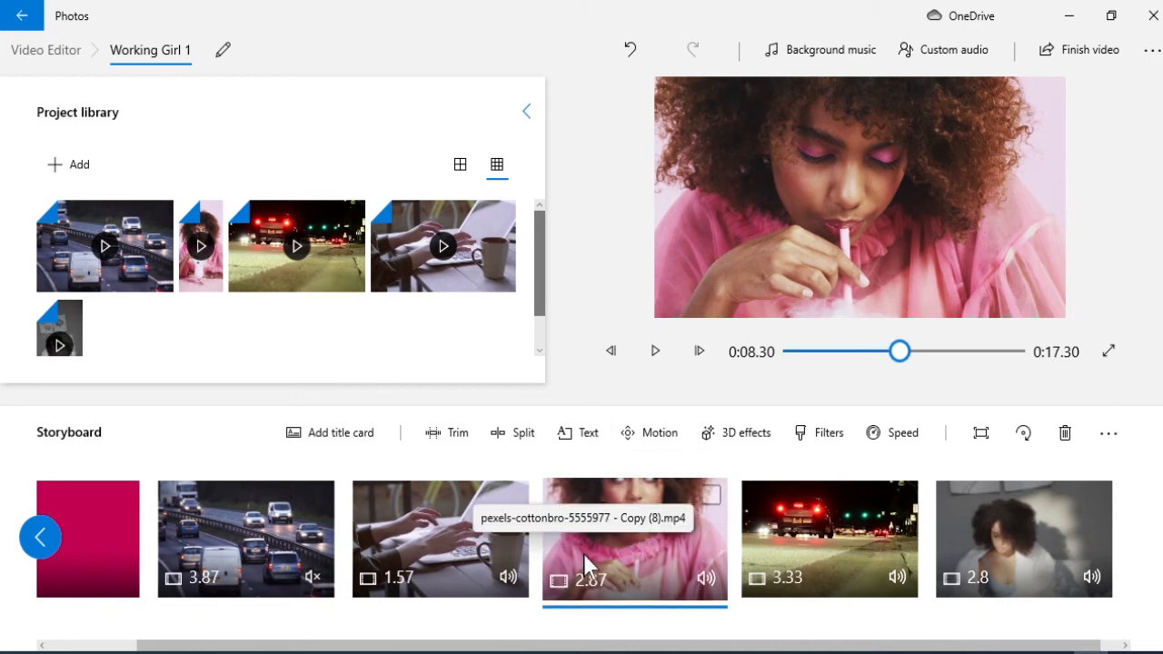
Caption the clip of the woman in pink with "Lunch" in the Loved style using the lower layout, and try the Explosion 3D effect
{"action": "left_click", "coordinate": [584, 435]}
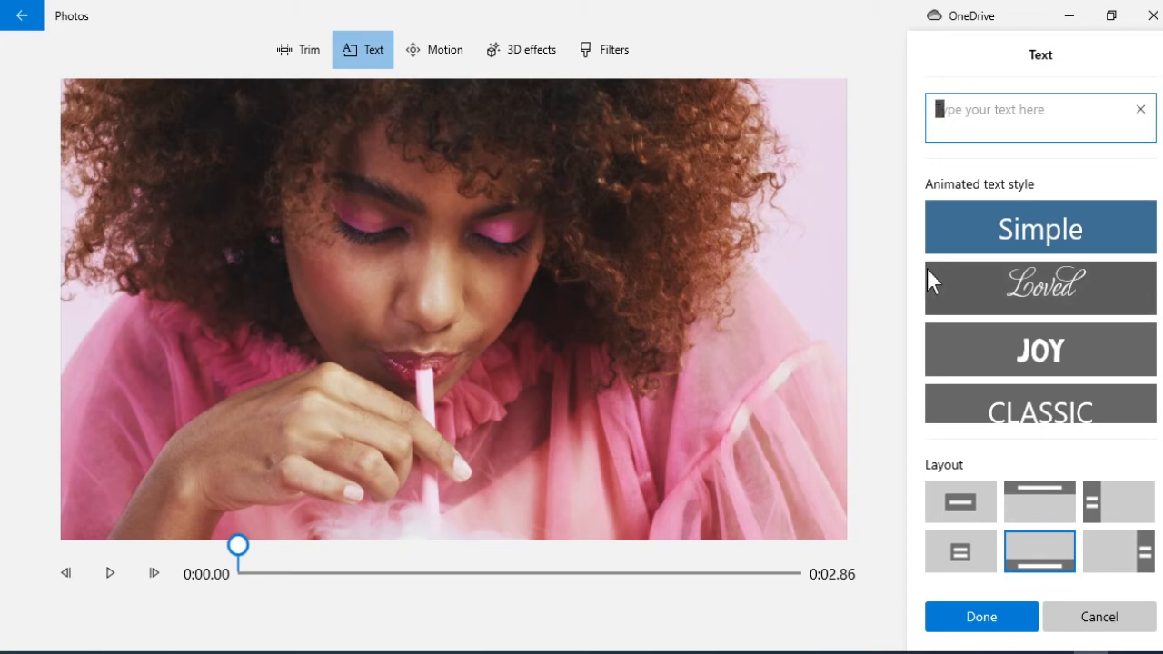
{"action": "type", "text": "Lunch"}
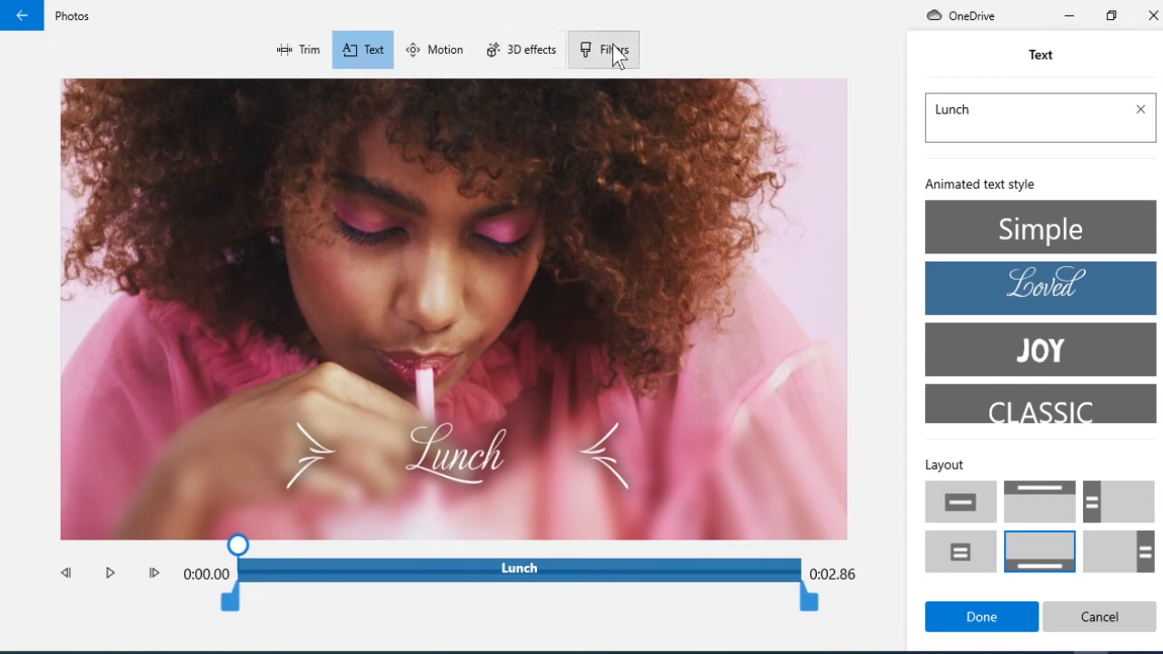
{"action": "left_click", "coordinate": [438, 57]}
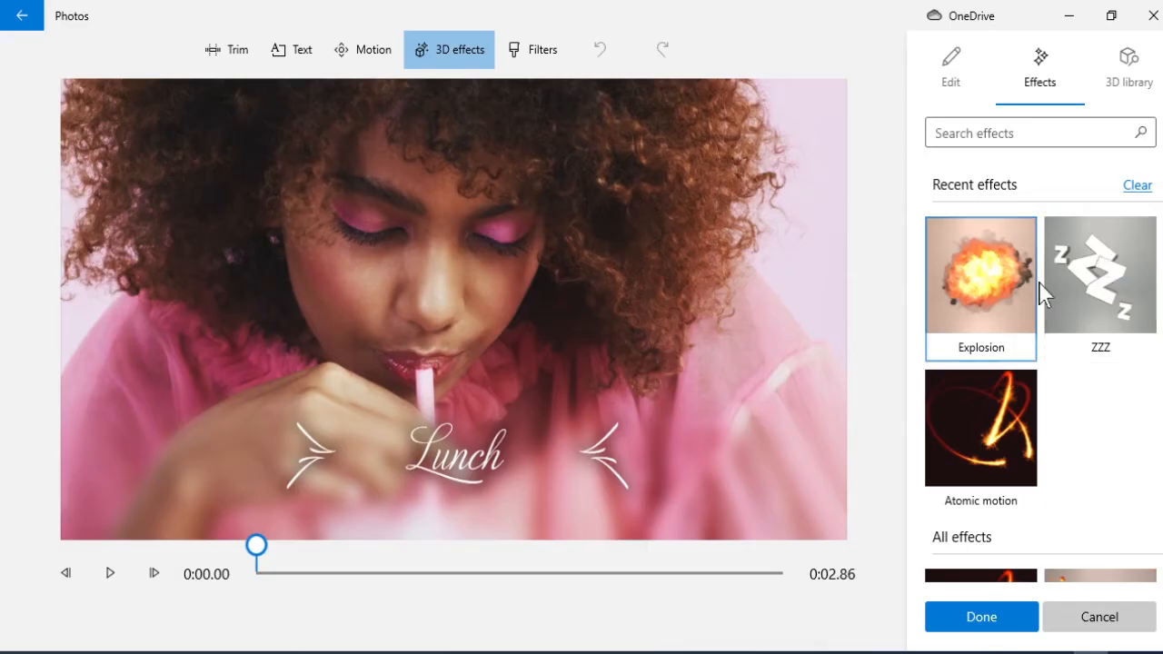
{"action": "left_click", "coordinate": [956, 270]}
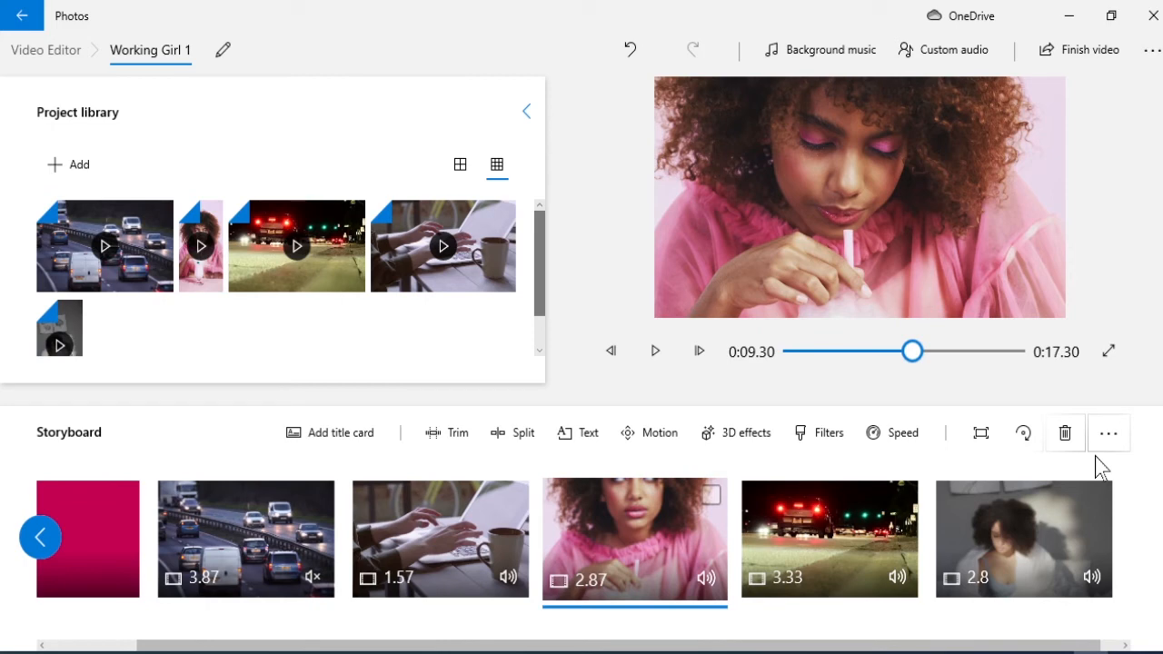
Audition the Clown Parade and Amplified tracks as background music for the video
{"action": "left_click", "coordinate": [1041, 518]}
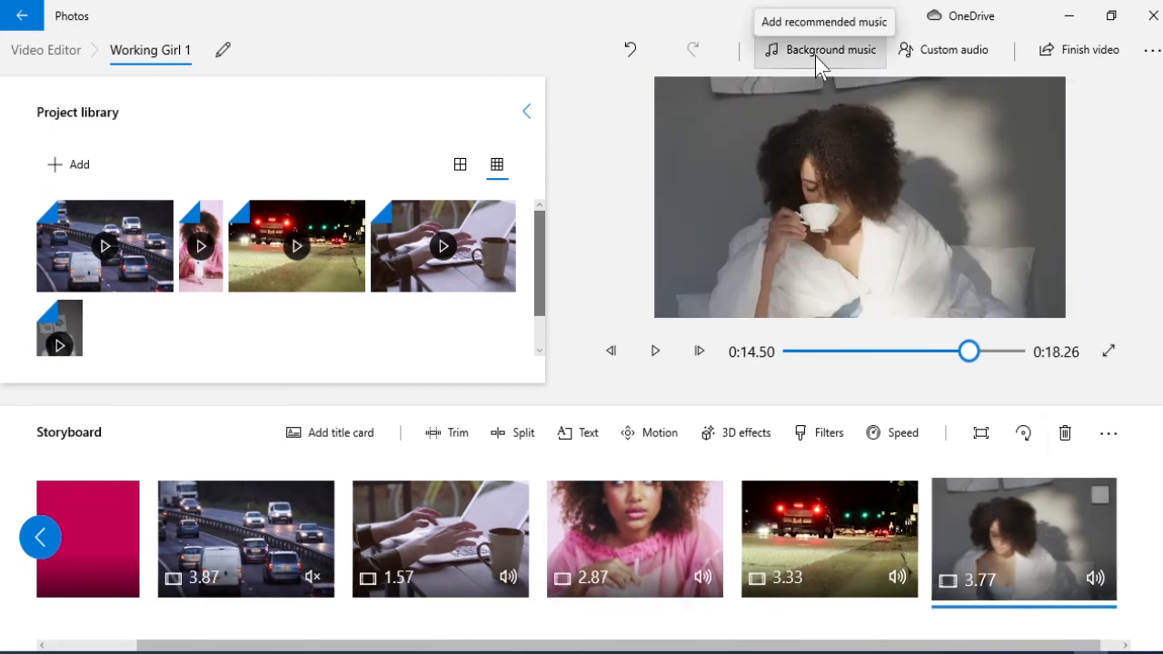
{"action": "left_click", "coordinate": [822, 55]}
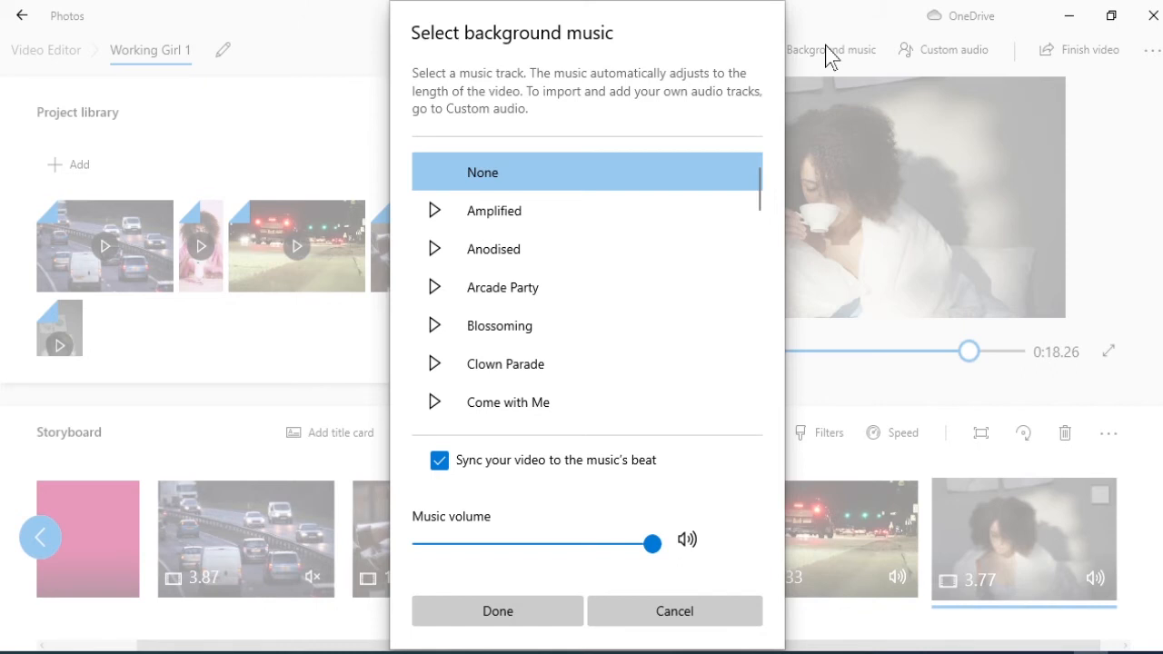
{"action": "left_click", "coordinate": [505, 363]}
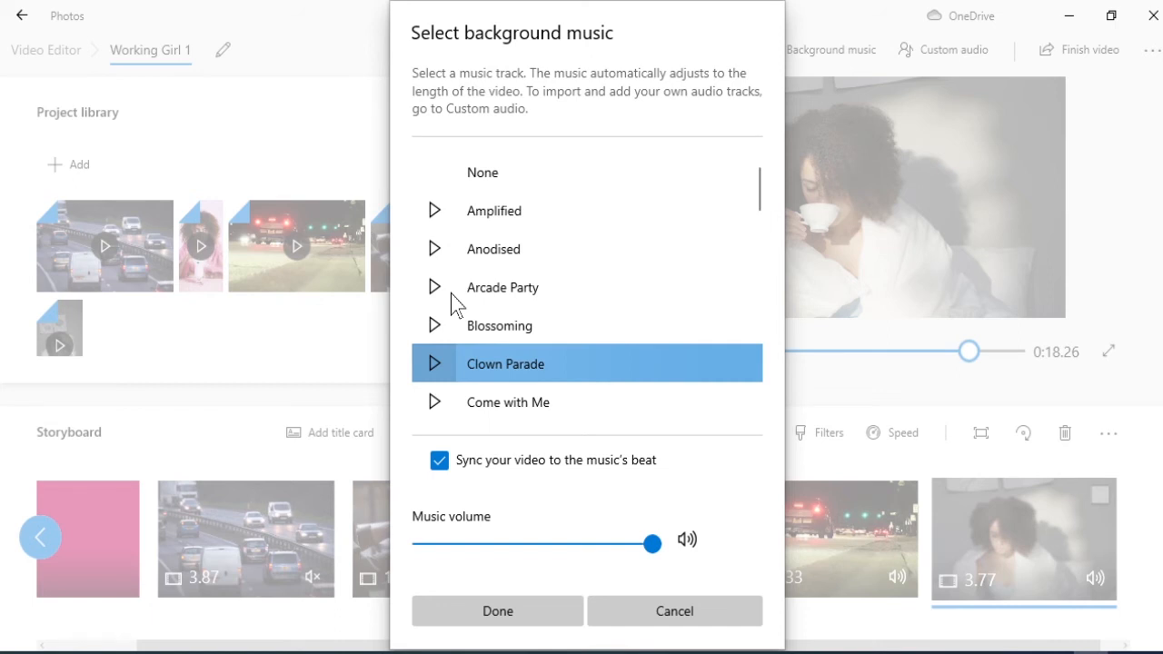
{"action": "left_click", "coordinate": [494, 210]}
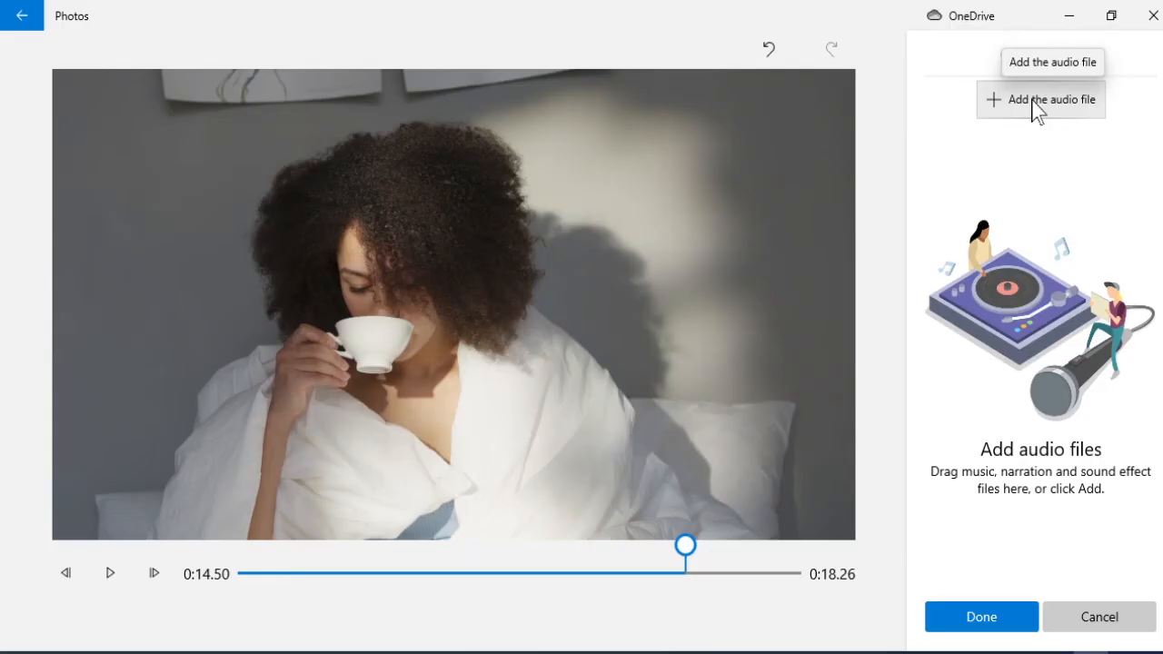
Add Sapajou - Lion - Copy (5).wav as custom audio and stretch it over the video's entire length, starting at 0:00.00
{"action": "left_click", "coordinate": [1036, 102]}
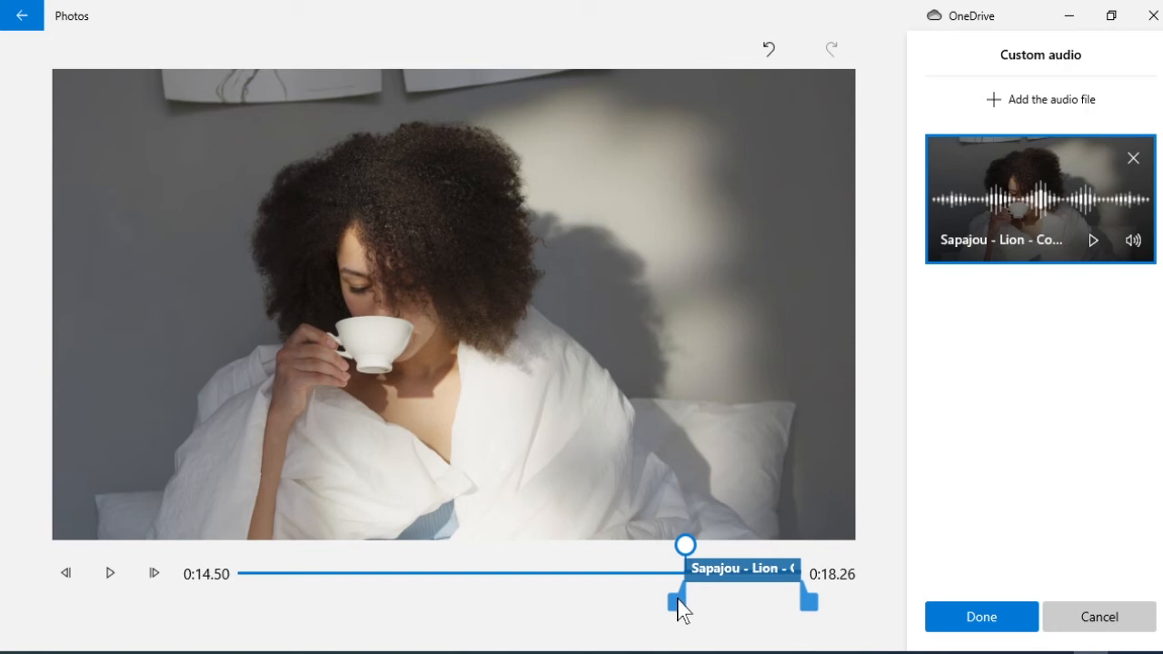
{"action": "left_click", "coordinate": [243, 576]}
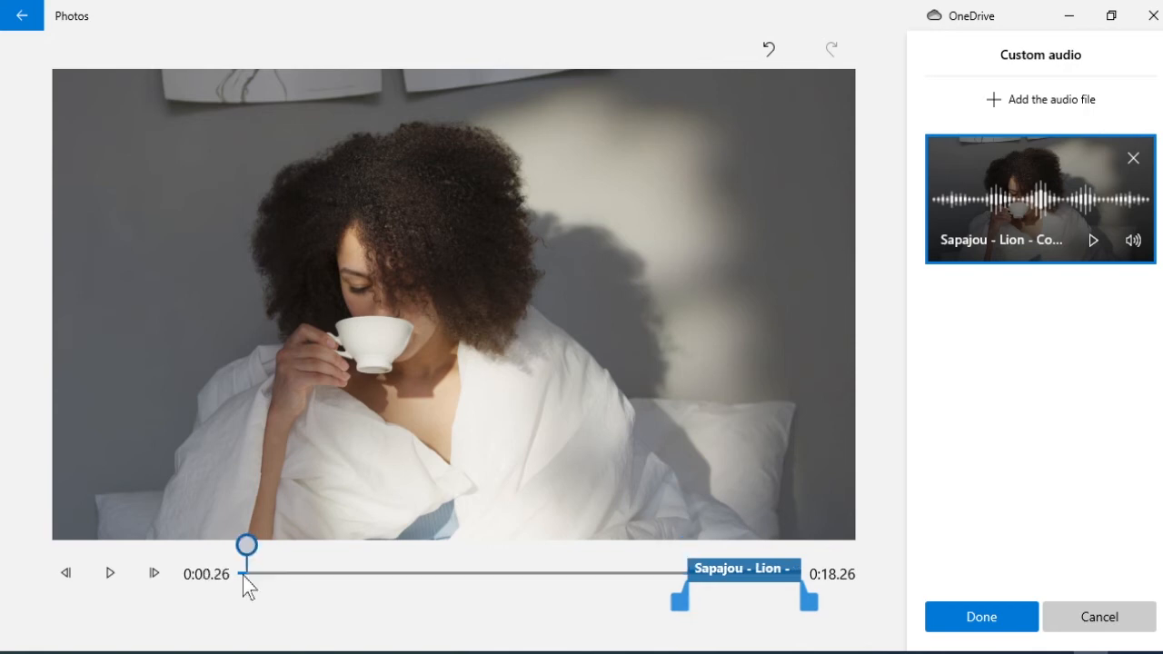
{"action": "left_click", "coordinate": [235, 580]}
{"action": "left_click", "coordinate": [235, 582]}
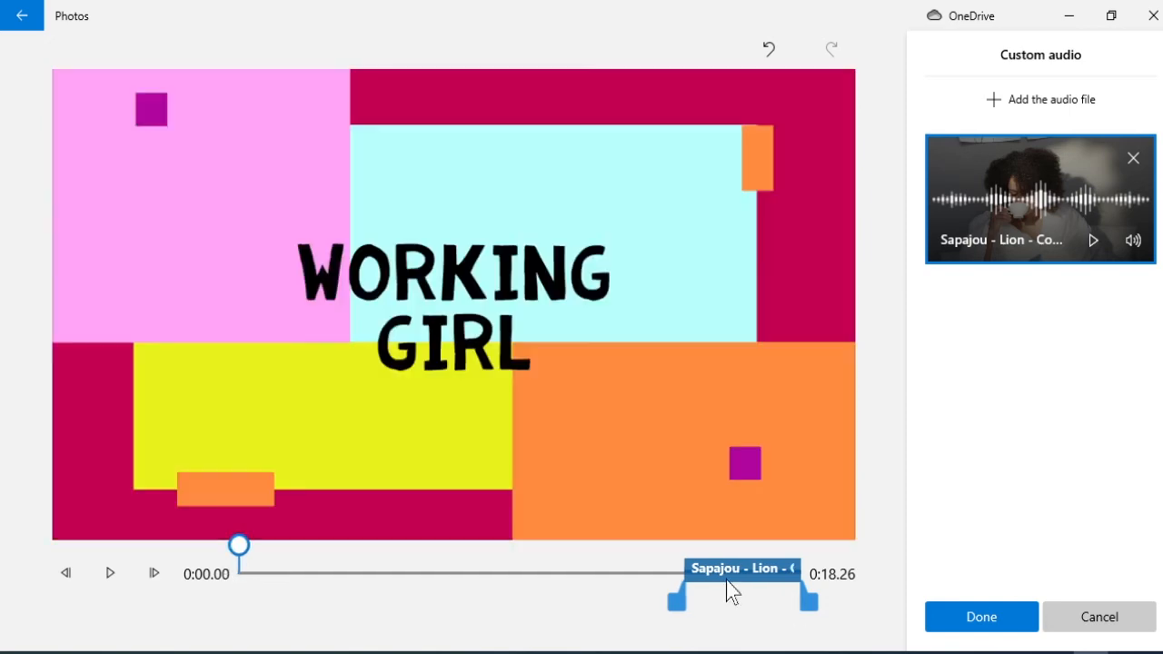
{"action": "left_click_drag", "start_coordinate": [705, 581], "coordinate": [244, 586]}
{"action": "left_click_drag", "start_coordinate": [363, 606], "coordinate": [840, 645]}
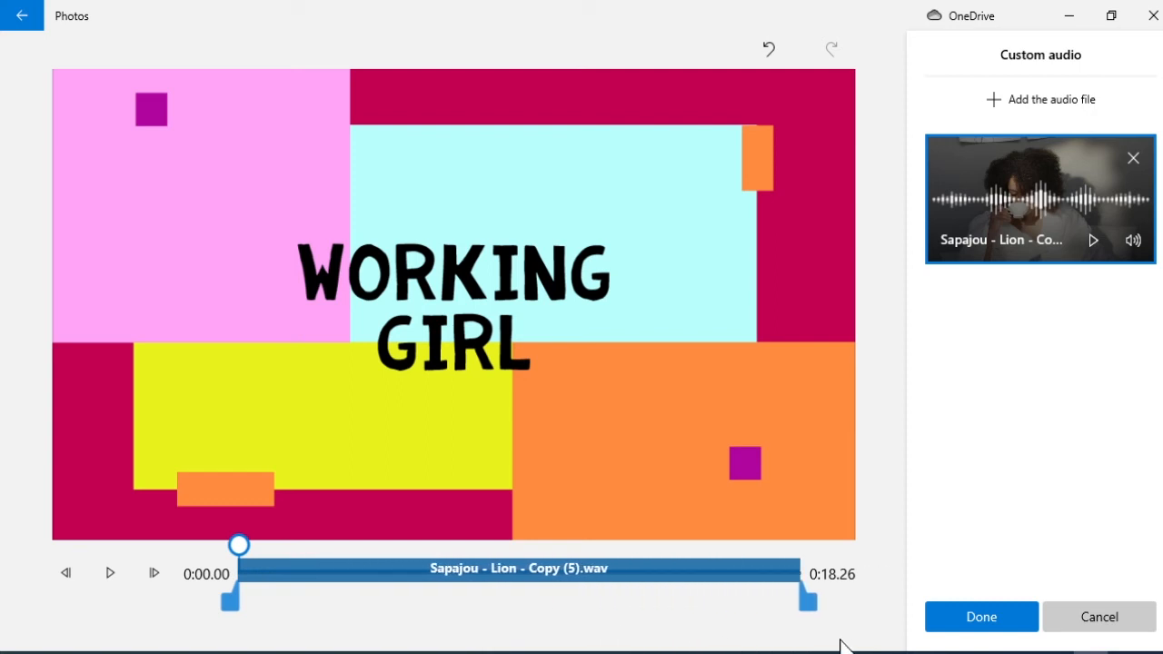
{"action": "left_click", "coordinate": [987, 621]}
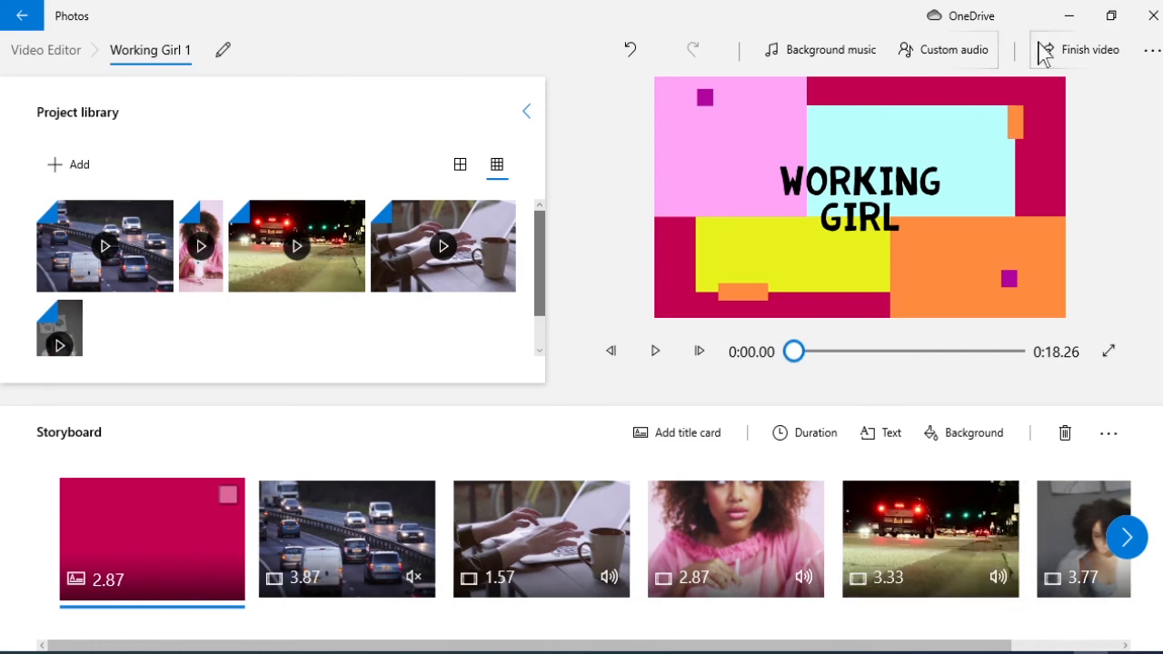
Export the finished video at Medium 720p quality under the name Working Girl 3
{"action": "left_click", "coordinate": [1087, 57]}
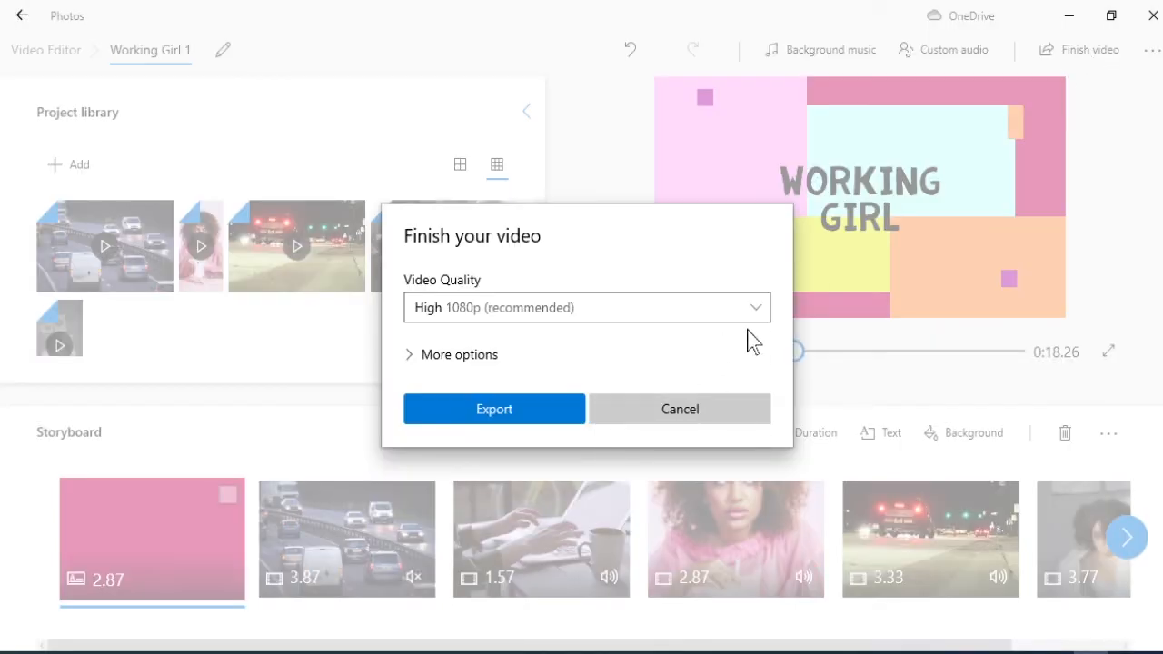
{"action": "left_click", "coordinate": [759, 316]}
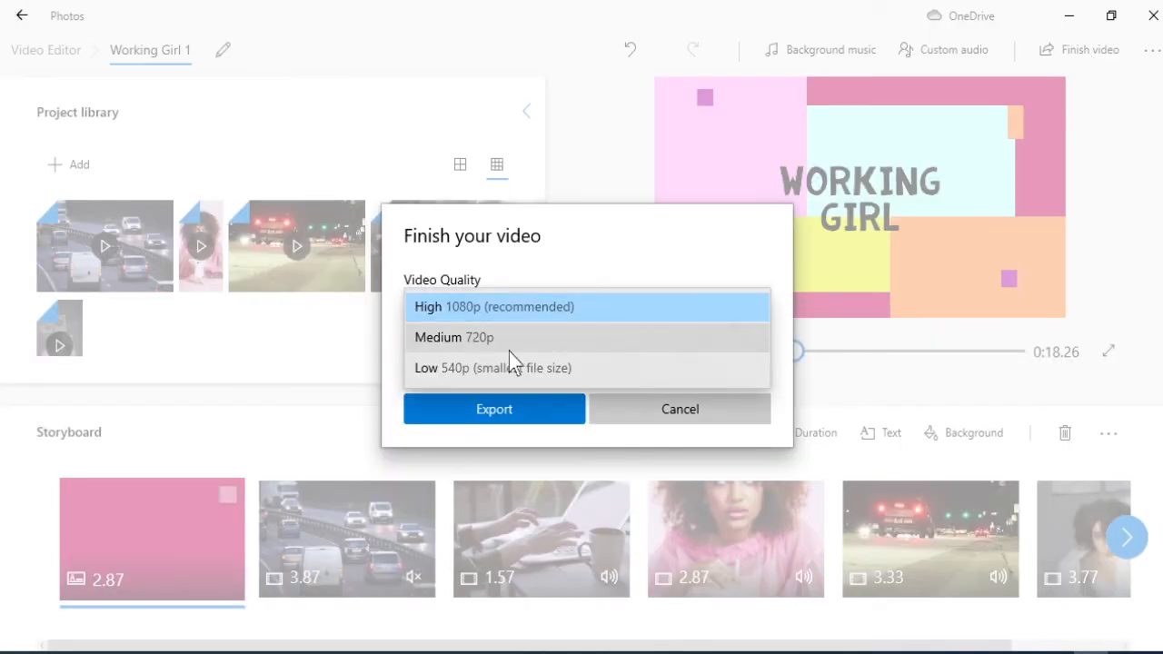
{"action": "left_click", "coordinate": [454, 341]}
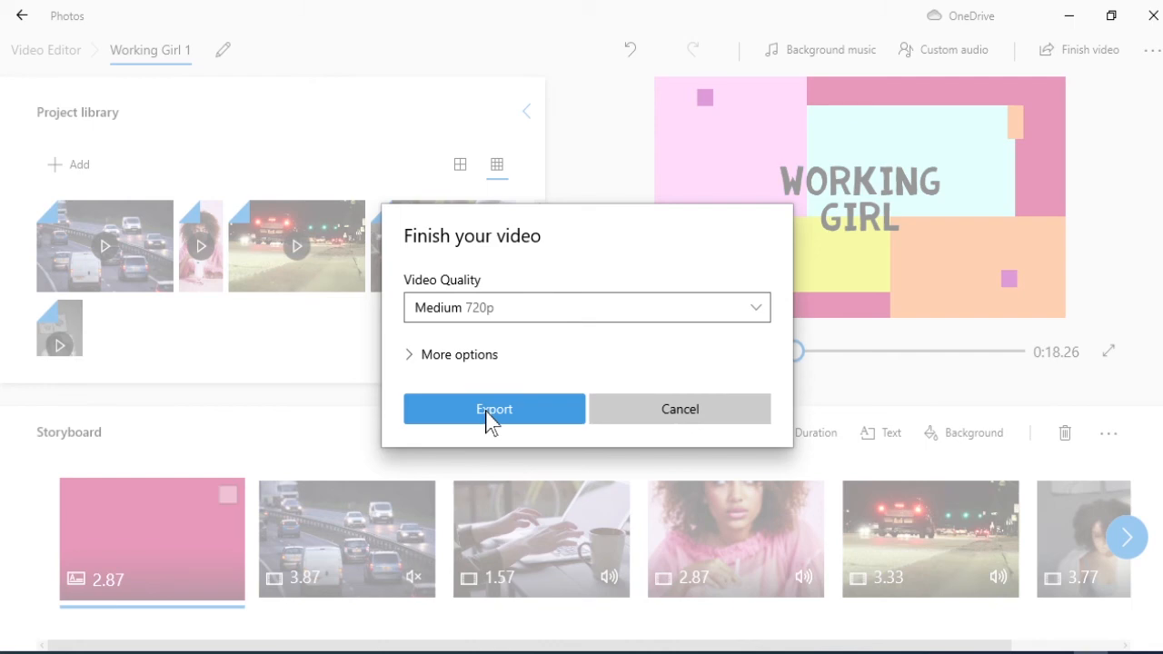
{"action": "left_click", "coordinate": [488, 410]}
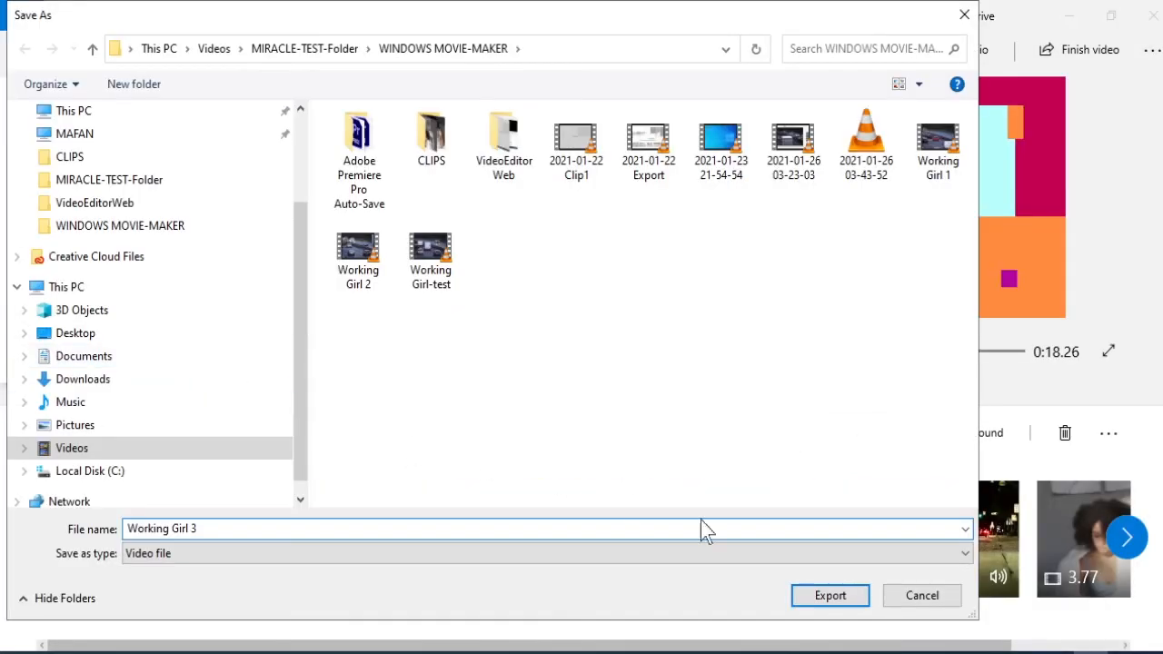
{"action": "left_click", "coordinate": [827, 594]}
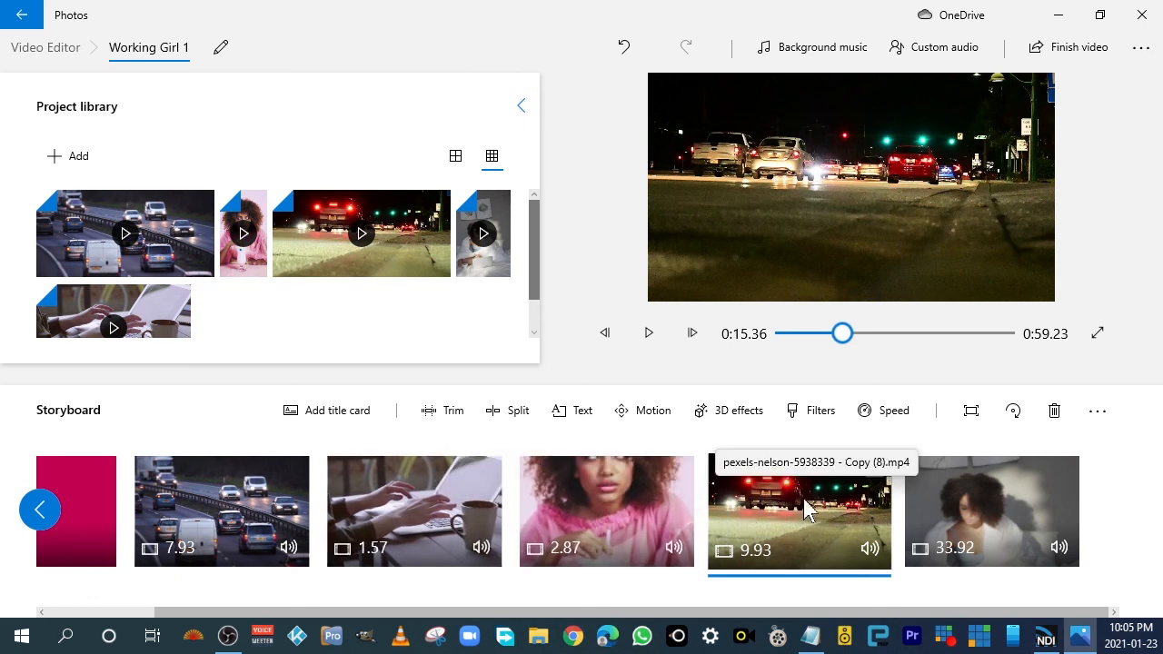
Trim the end of the clip of the woman in bed to about 5.67 seconds and remove its black bars
{"action": "left_click", "coordinate": [985, 520]}
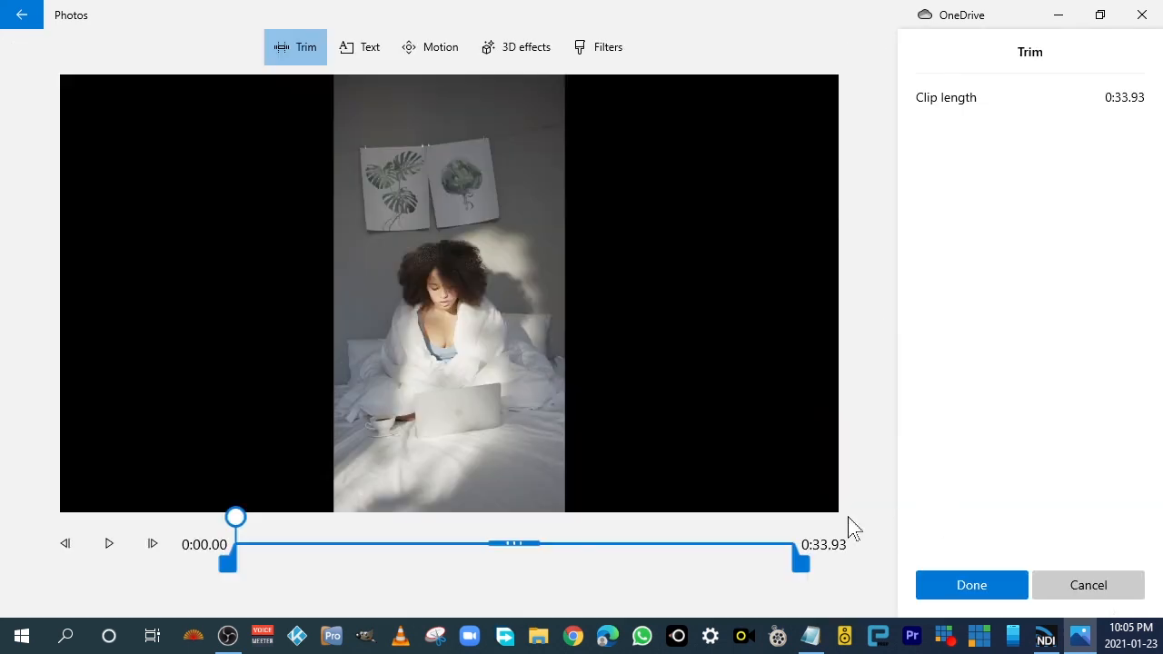
{"action": "left_click_drag", "start_coordinate": [796, 569], "coordinate": [425, 592]}
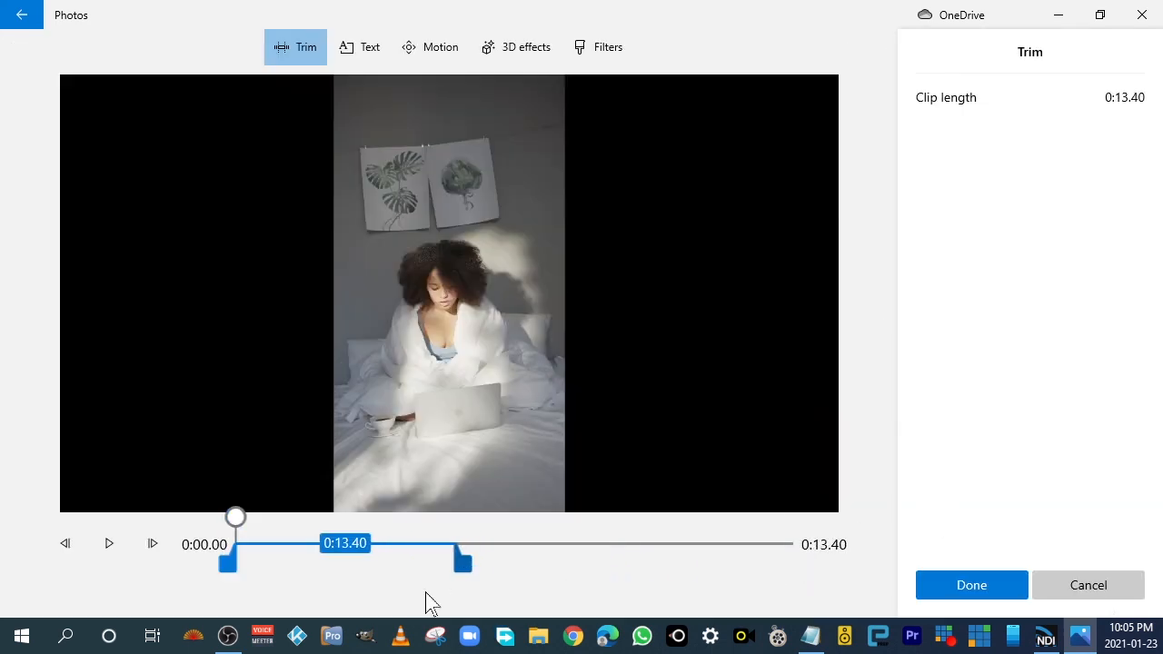
{"action": "left_click_drag", "start_coordinate": [425, 593], "coordinate": [332, 593]}
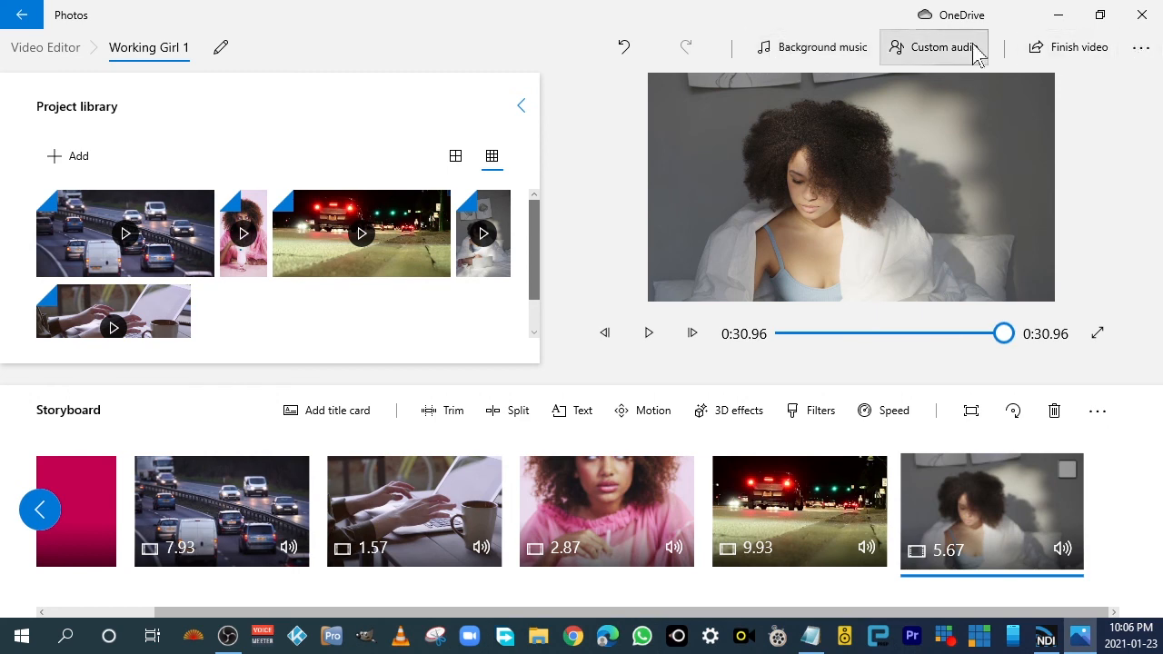
Finish the shortened video at Medium 720p quality and export it to a file
{"action": "left_click", "coordinate": [1091, 59]}
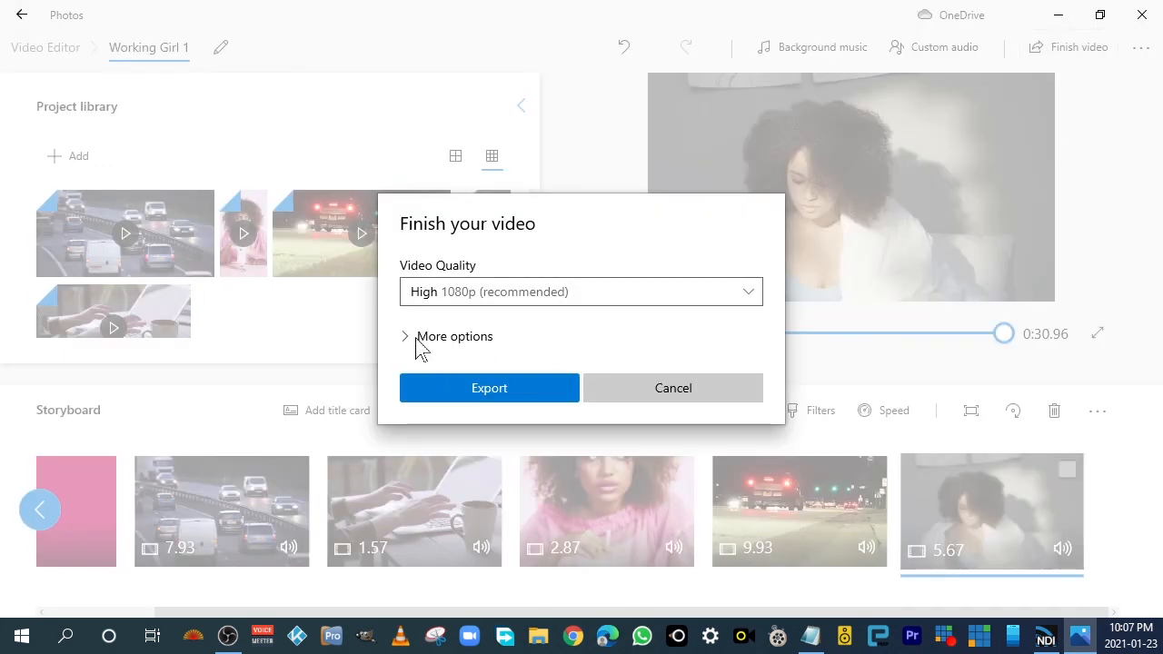
{"action": "left_click", "coordinate": [755, 291]}
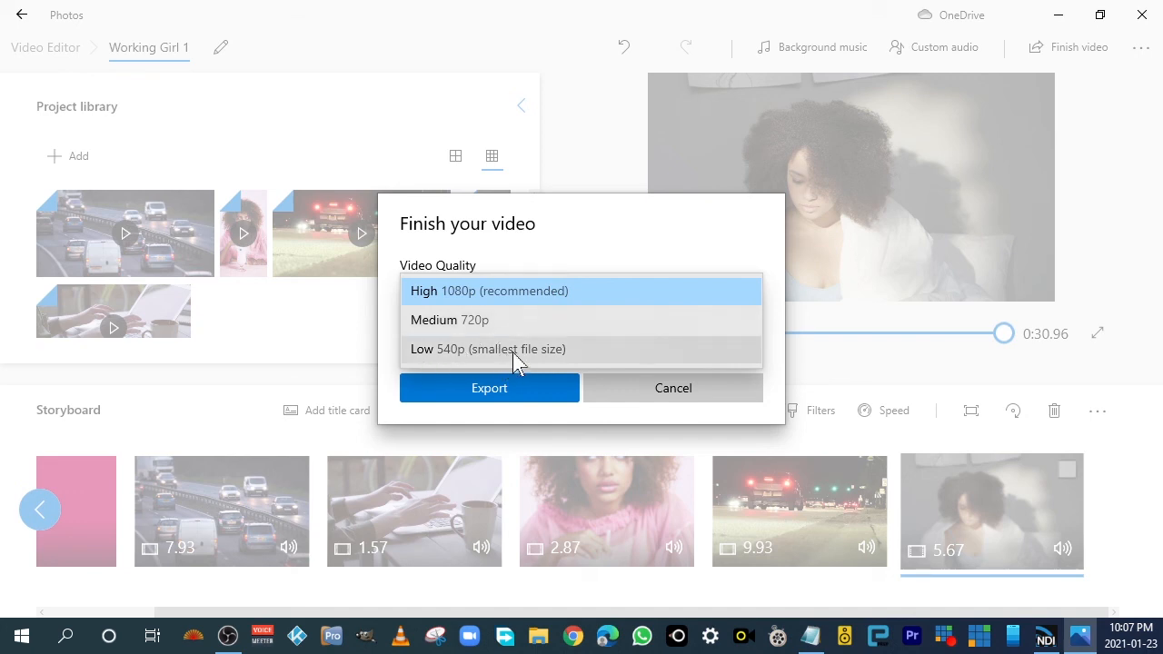
{"action": "left_click", "coordinate": [431, 325]}
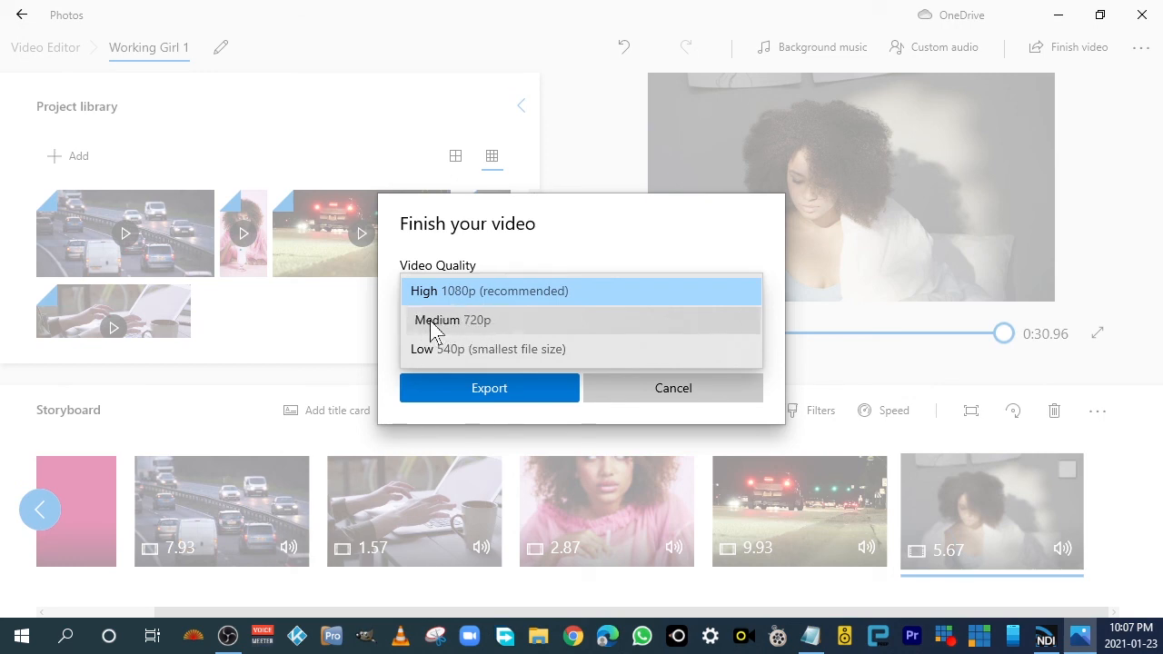
{"action": "left_click", "coordinate": [489, 389]}
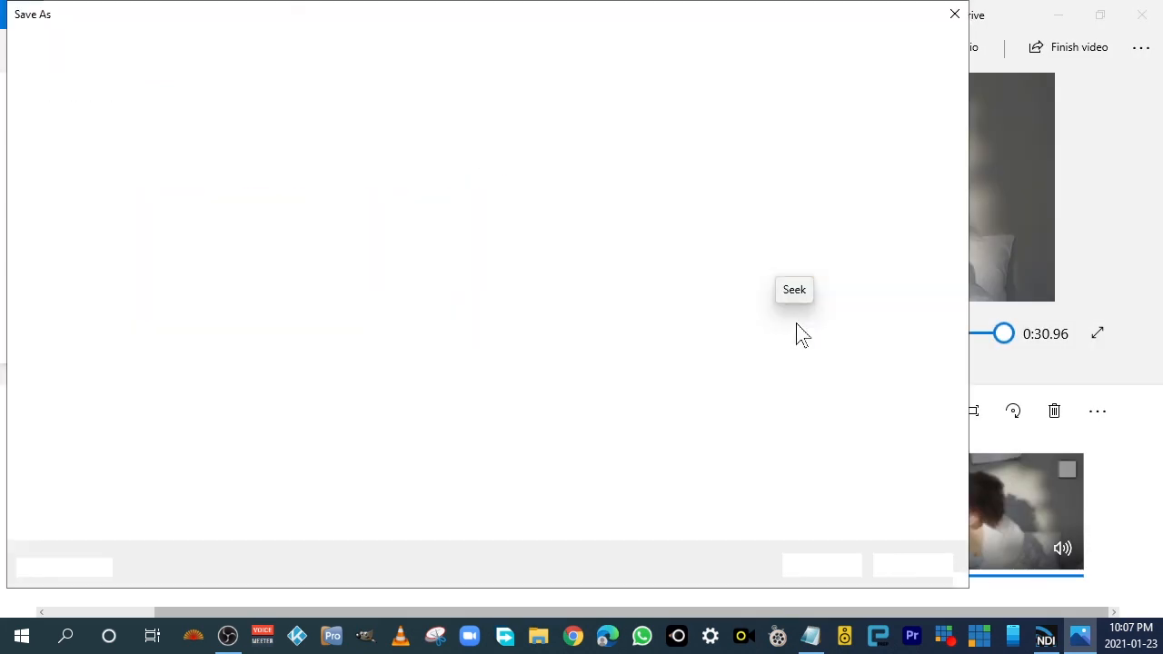
{"action": "left_click", "coordinate": [823, 570]}
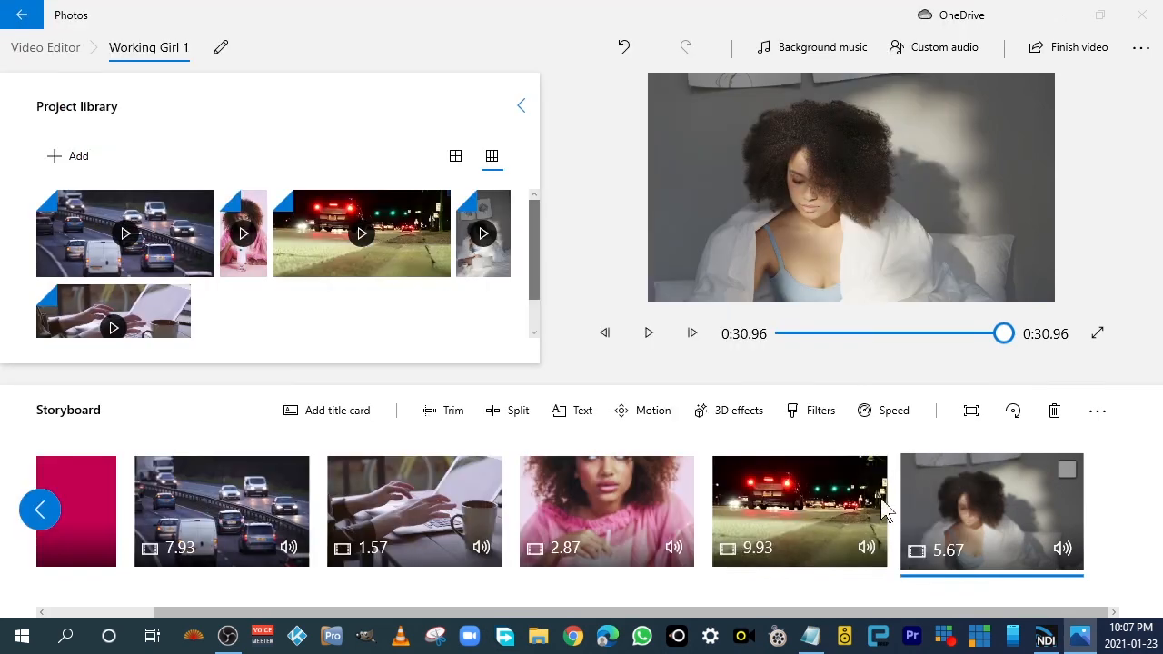